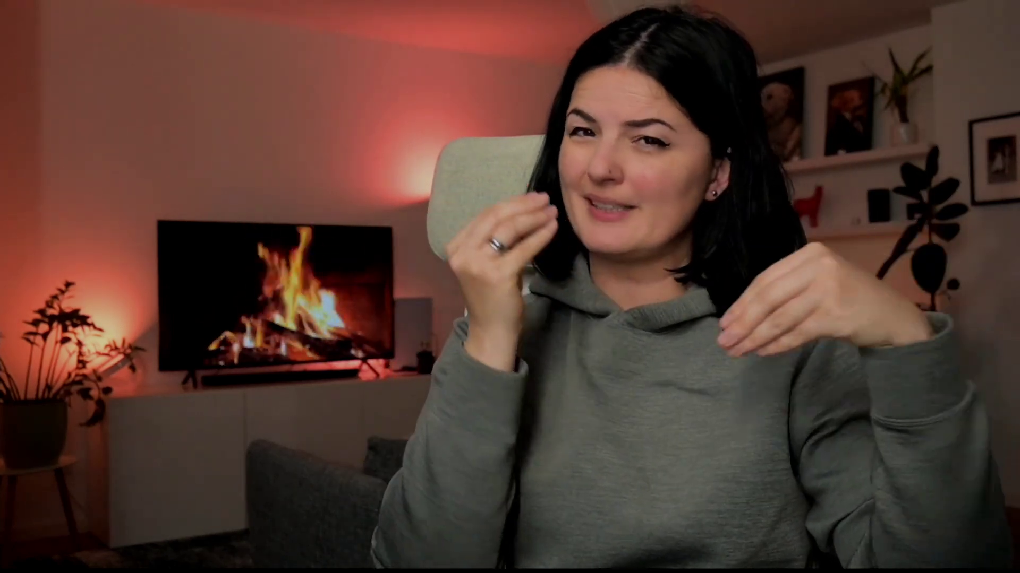
Switch the six photo cards to the COLUMNS layout.
left_click(520, 35)
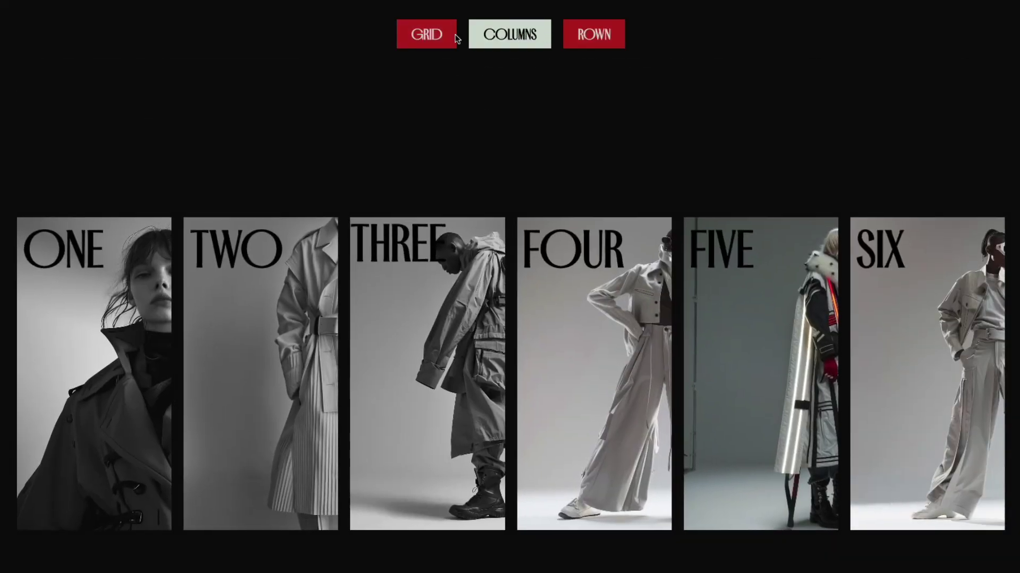
Cycle the cards through the GRID and ROWS layouts, ending back on GRID.
left_click(453, 34)
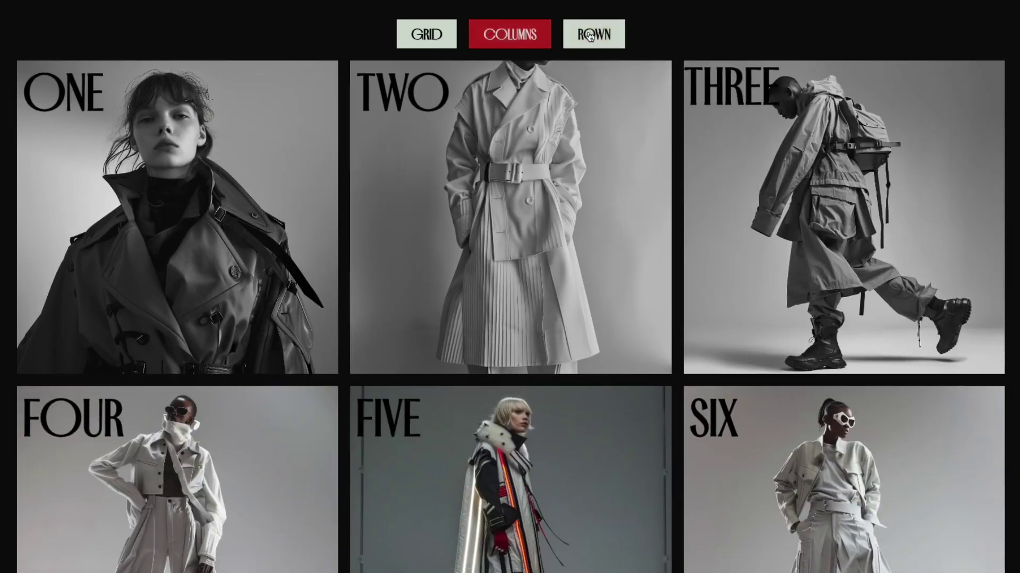
left_click(590, 37)
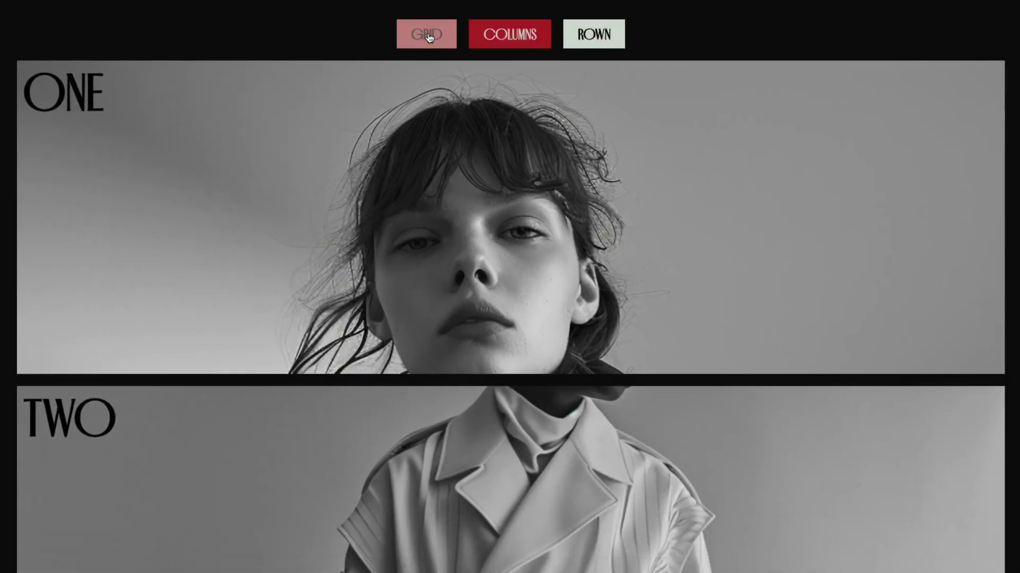
left_click(430, 36)
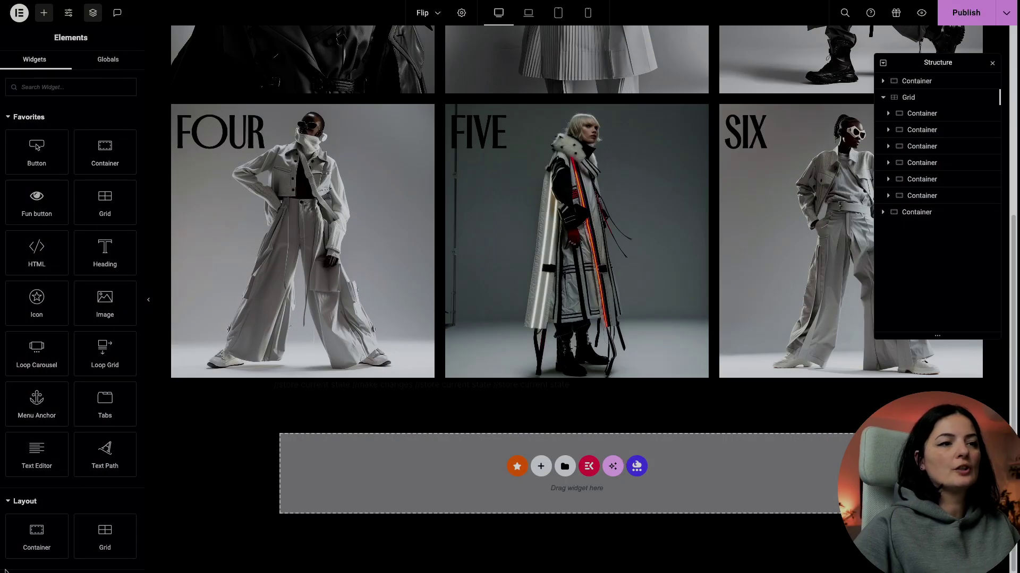
Add a new Grid container with a 3x2 structure below the photo cards.
left_click(540, 466)
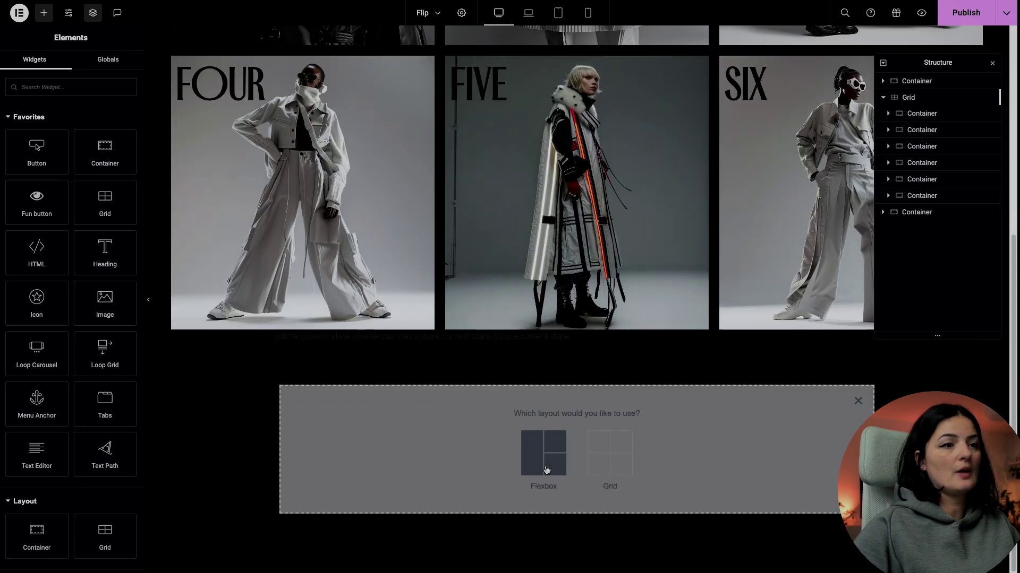
left_click(600, 465)
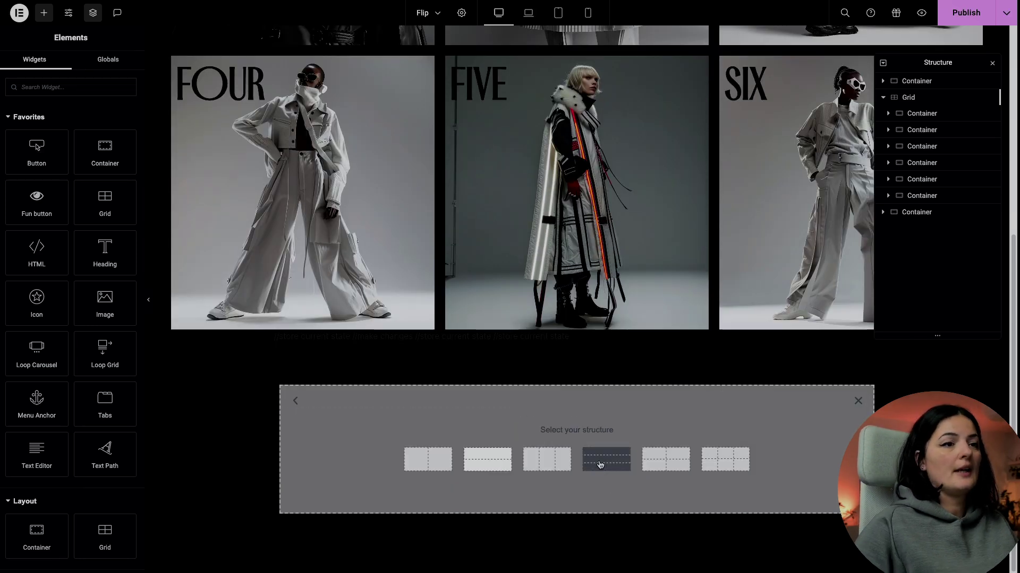
left_click(713, 468)
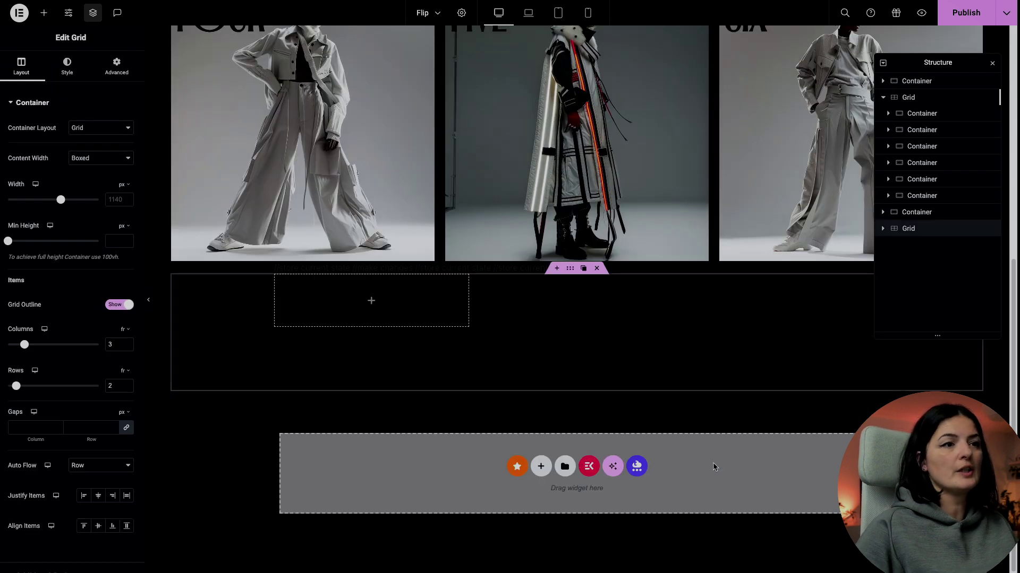
Reduce the new grid to 1 row and set its Content Width to Full Width.
left_click(127, 388)
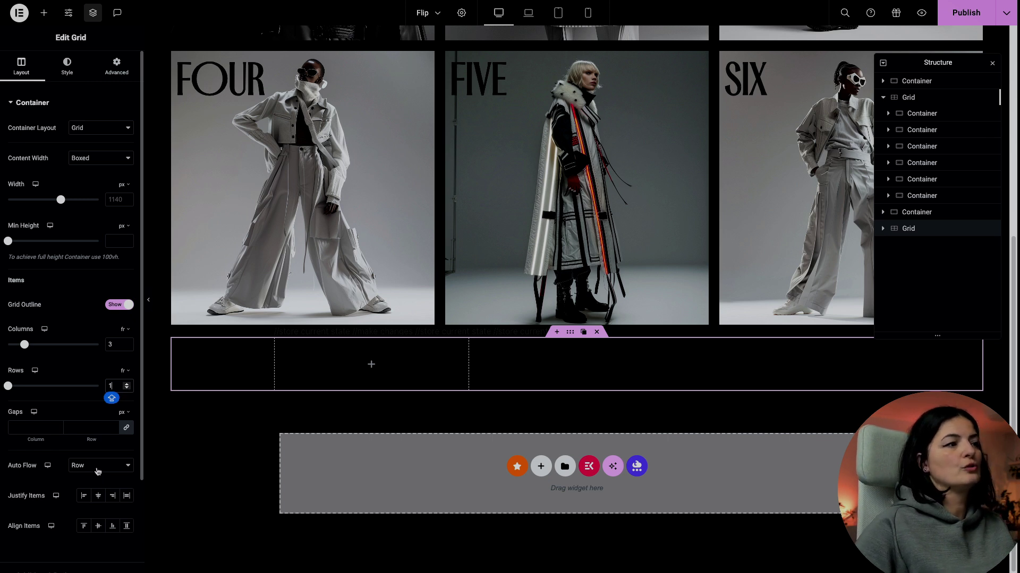
left_click(93, 158)
left_click(94, 169)
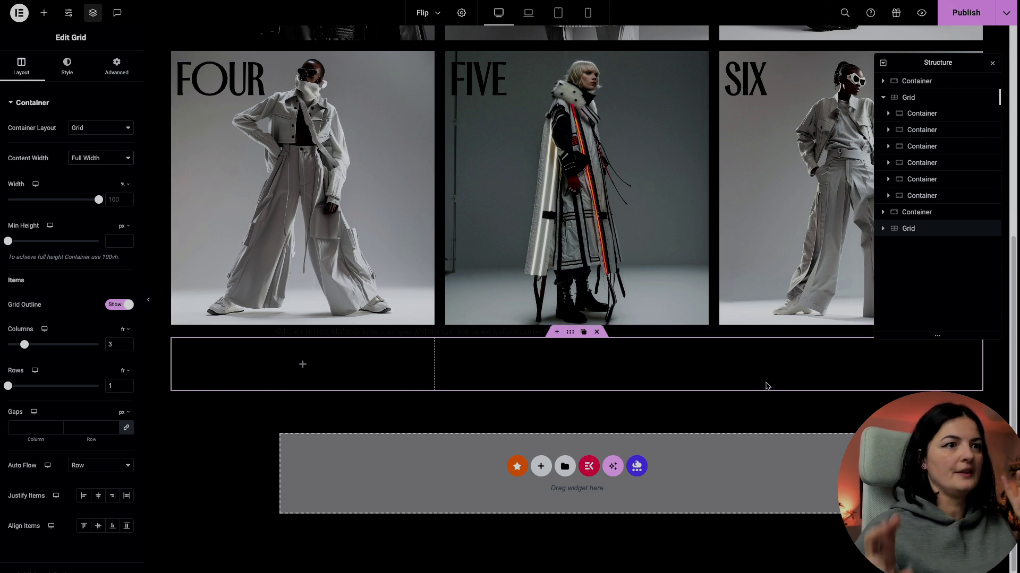
left_click(117, 67)
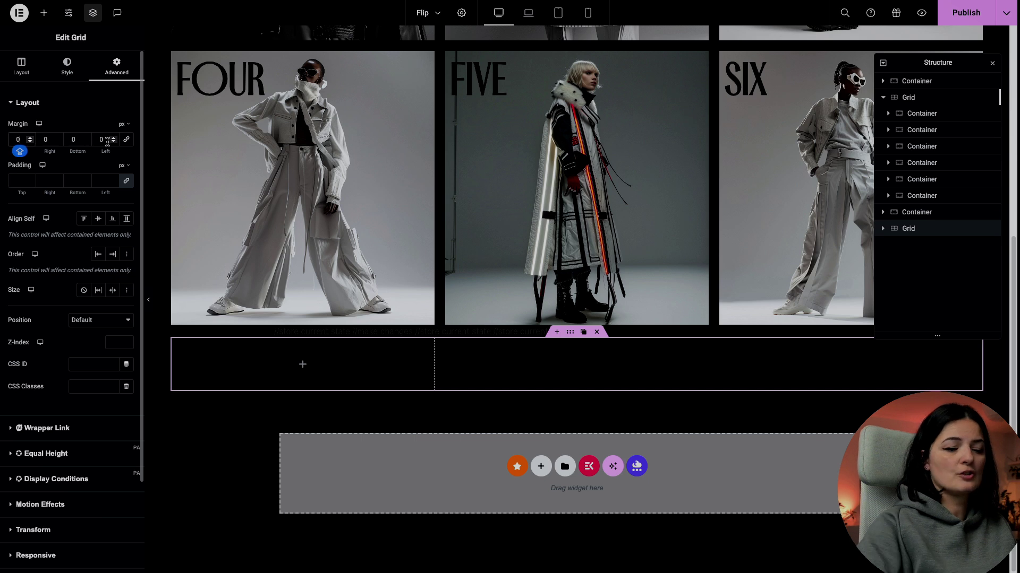
left_click(16, 140)
Set the grid's top margin to 560 px.
type("5")
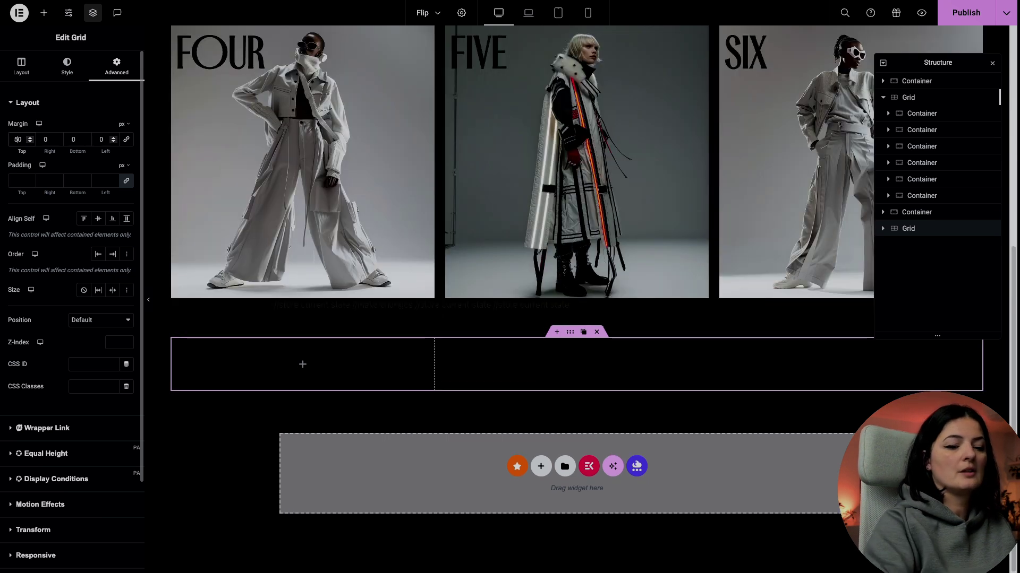
type("65")
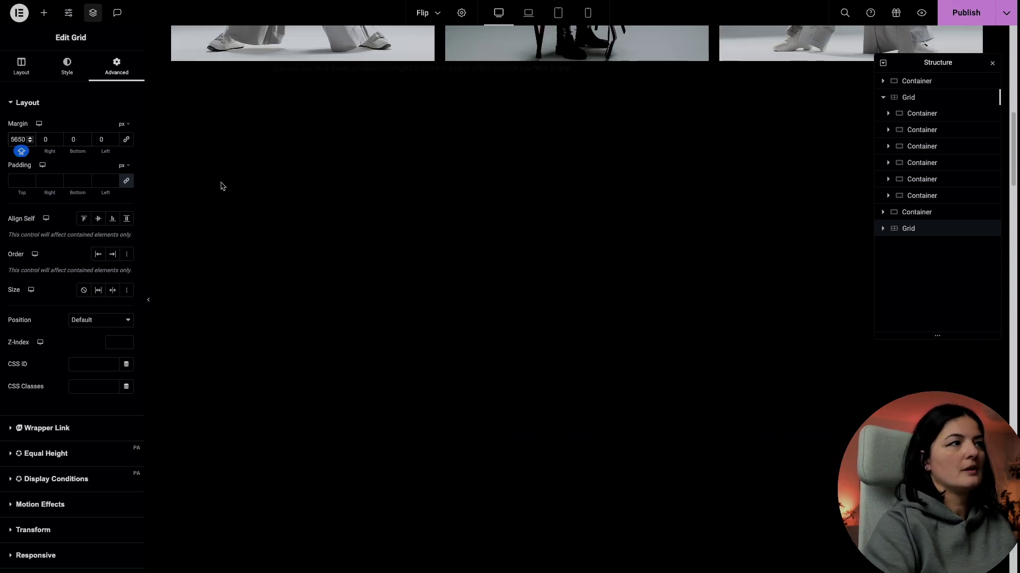
key("BackSpace")
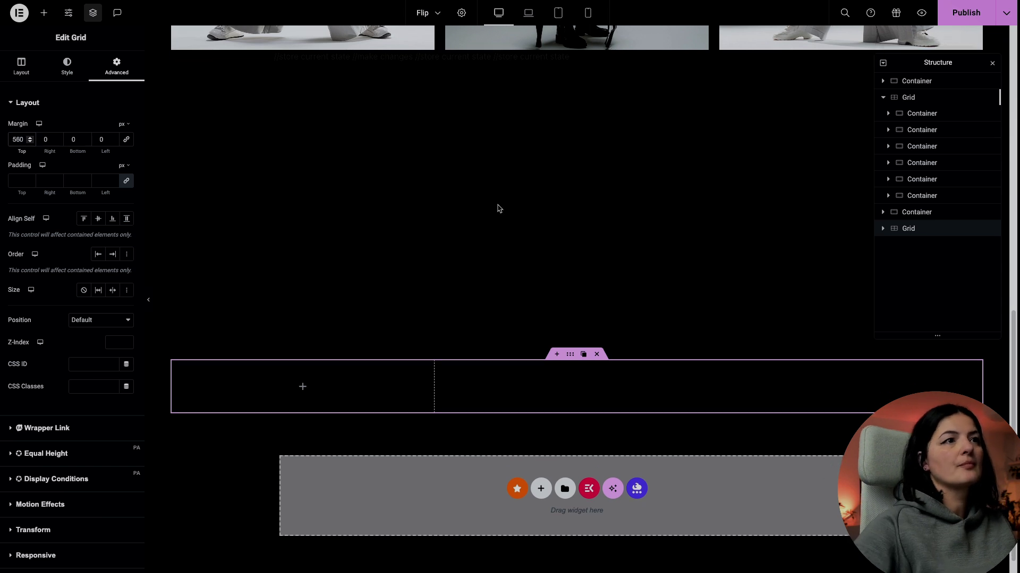
scroll(500, 210, "down", 1)
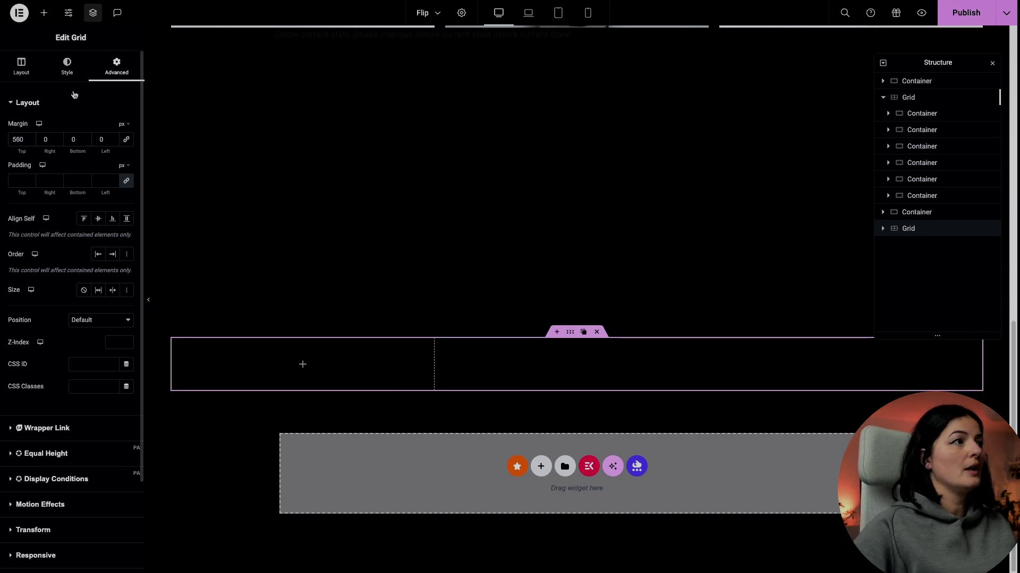
Give the grid a 100 vh minimum height and place a container inside it.
left_click(21, 68)
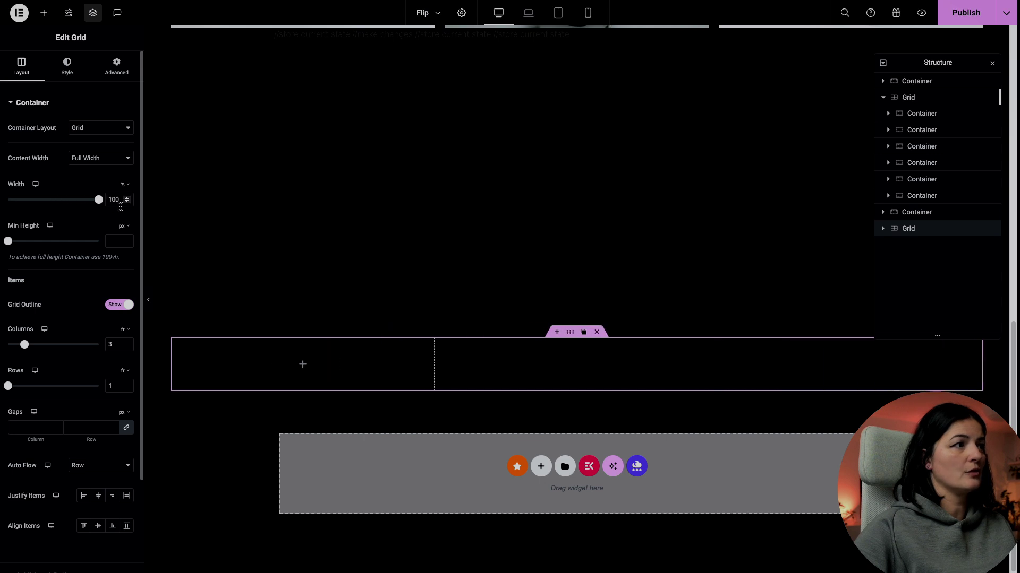
mouse_move(125, 226)
left_click(122, 273)
left_click(109, 241)
type("10")
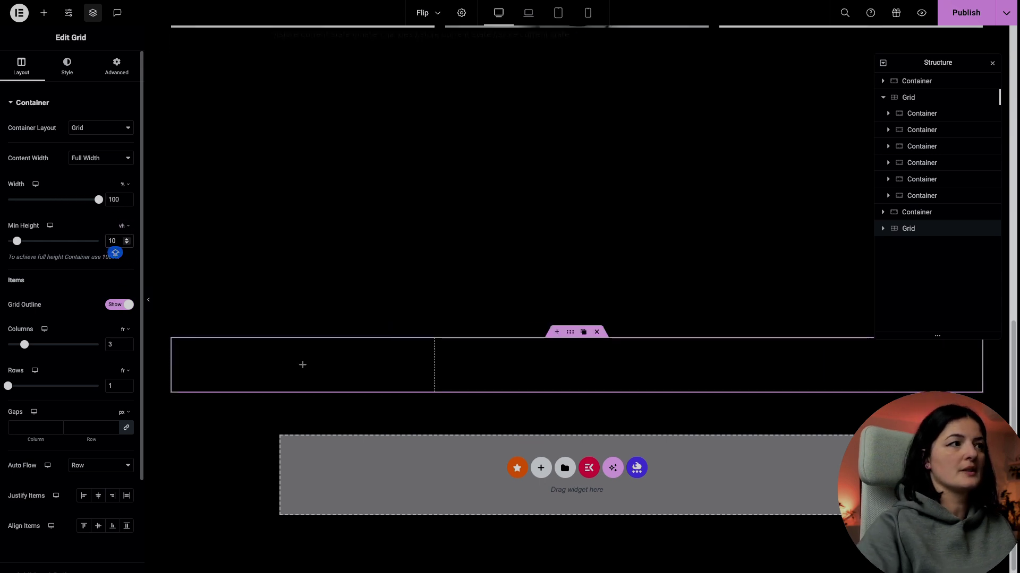
type("0")
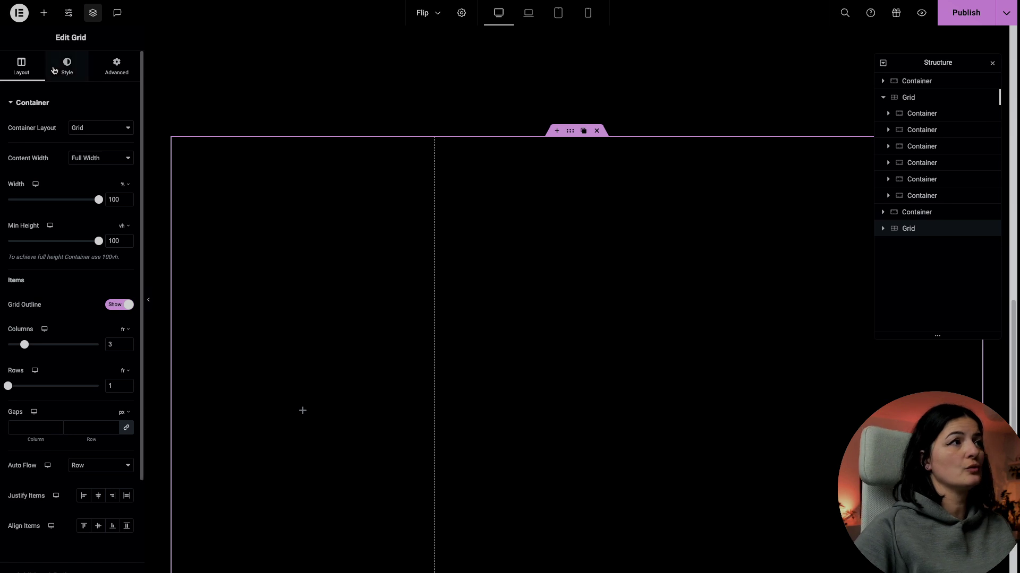
left_click(44, 12)
left_click(104, 165)
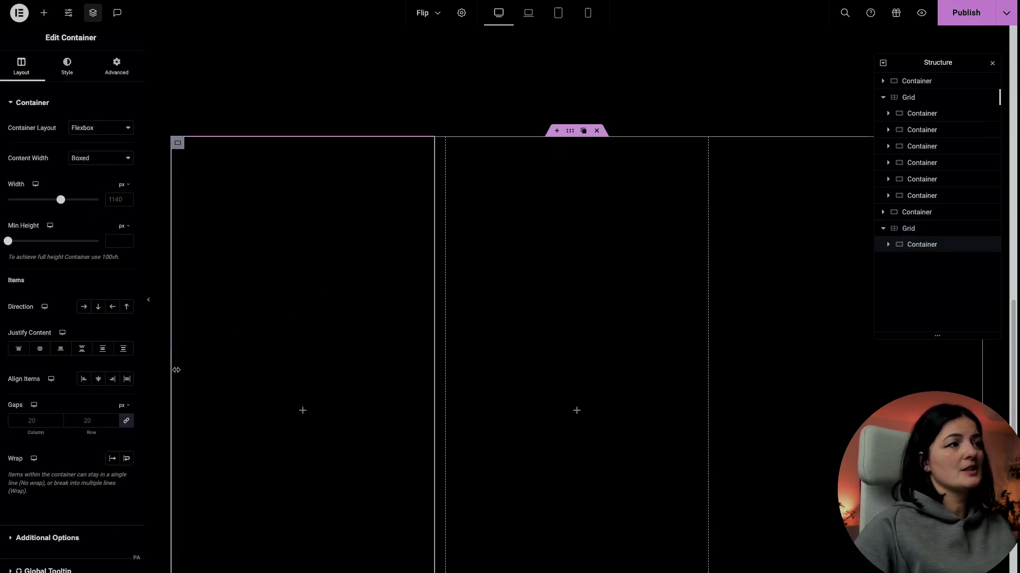
Give the inner container a 50 vh minimum height and Full Width content width.
left_click(123, 225)
left_click(124, 271)
left_click(111, 241)
type("50")
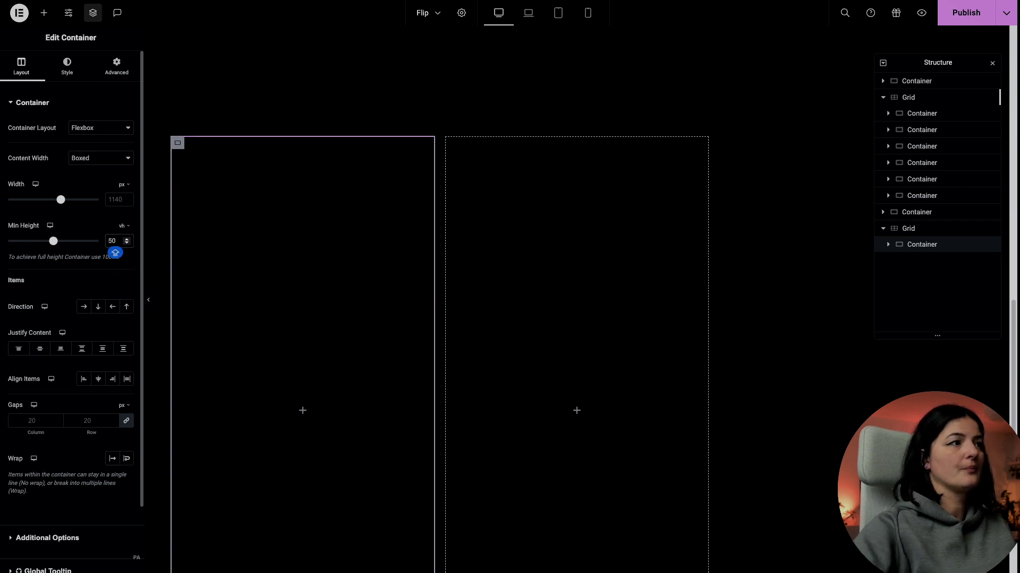
left_click(98, 158)
left_click(102, 171)
Centre the container's content with Justify Content and Align Items set to center.
scroll(91, 454, "down", 2)
left_click(40, 300)
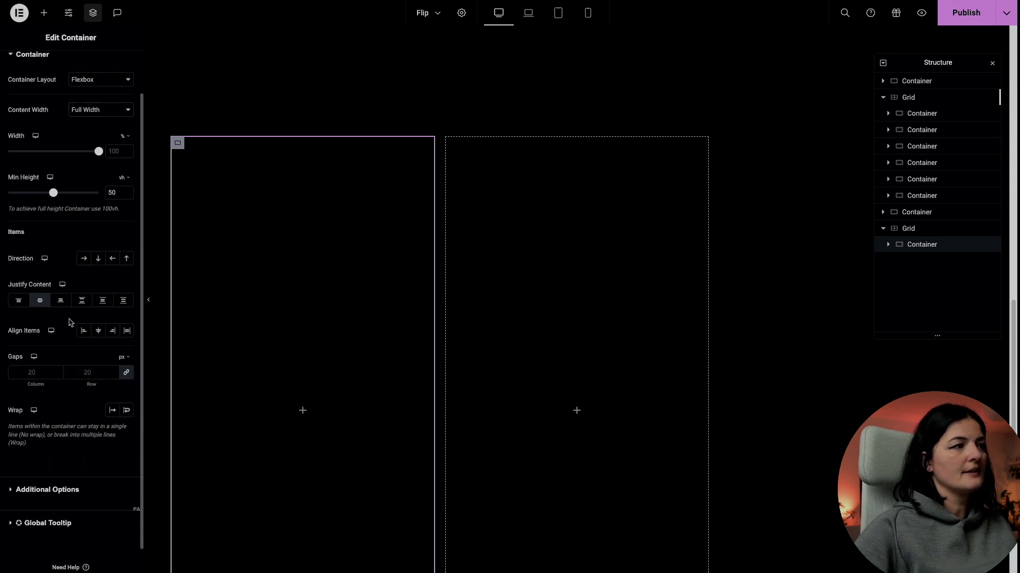
left_click(97, 332)
scroll(109, 156, "up", 2)
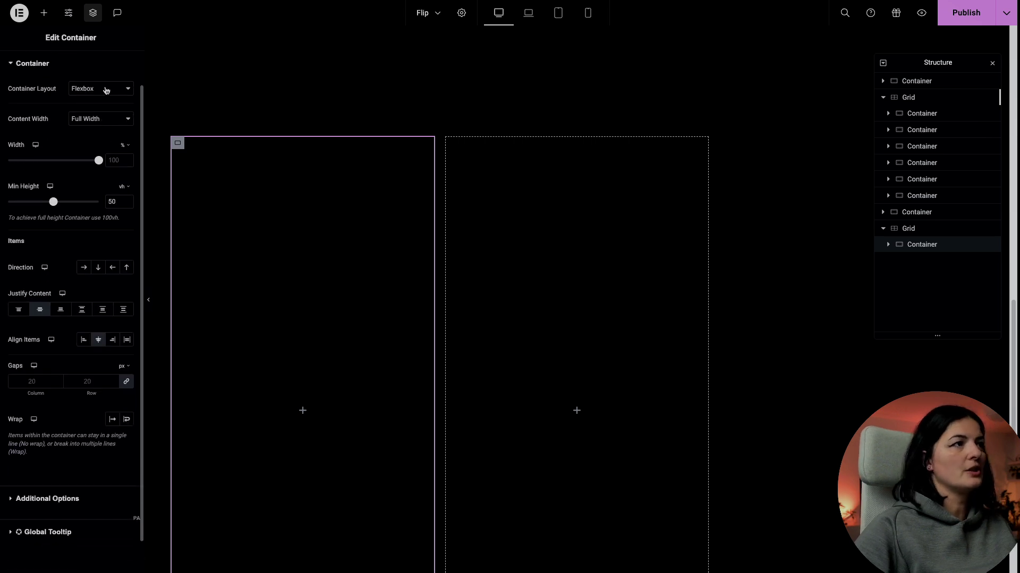
left_click(113, 75)
left_click(98, 218)
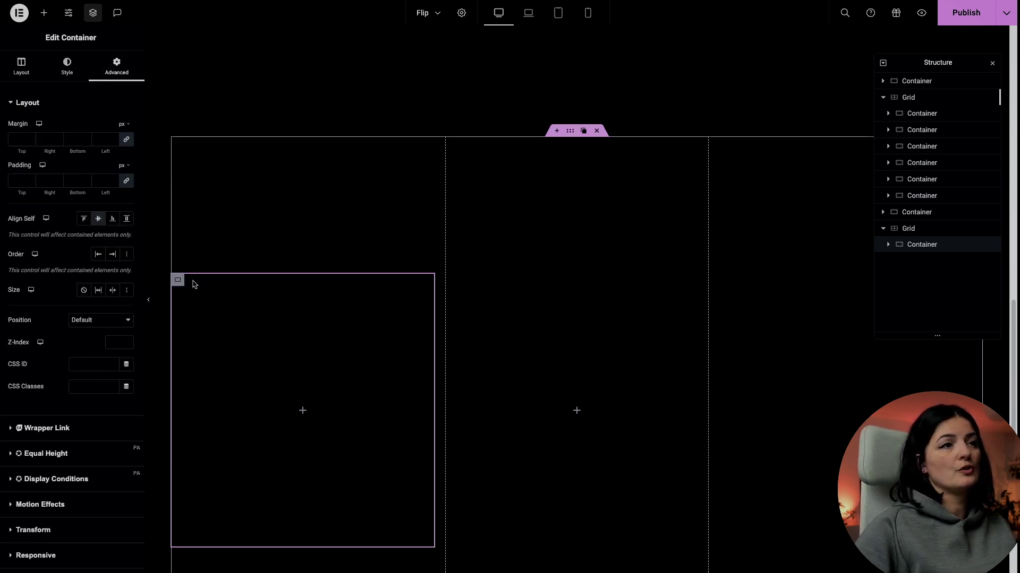
left_click(98, 218)
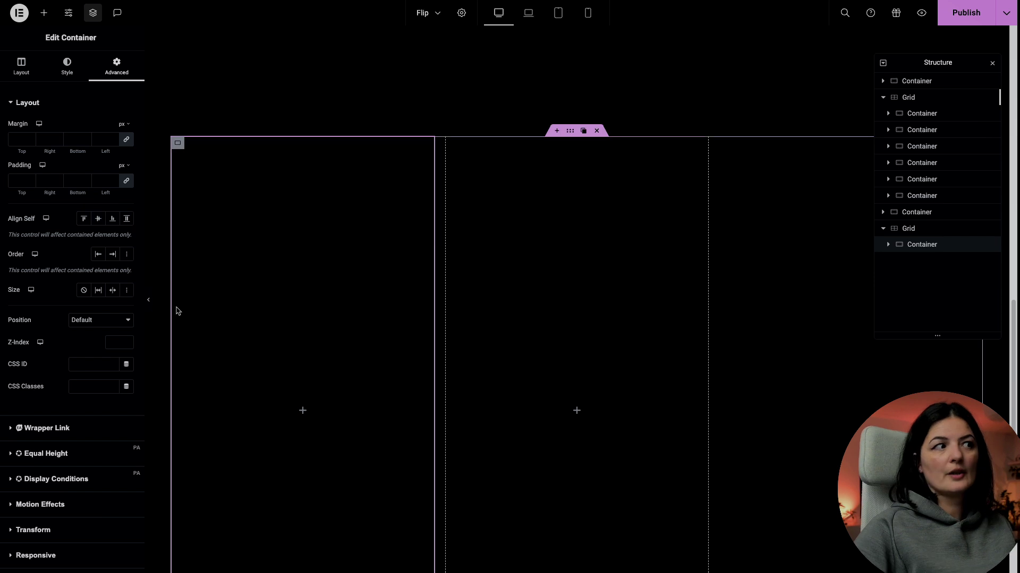
left_click(177, 144)
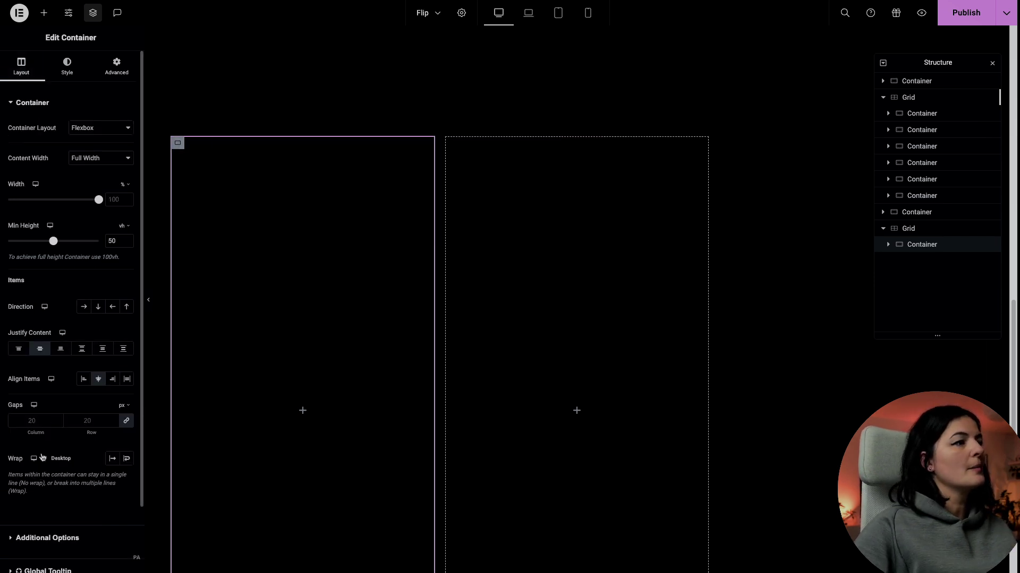
Set the container's HTML tag to section under Additional Options.
scroll(45, 462, "down", 2)
left_click(45, 471)
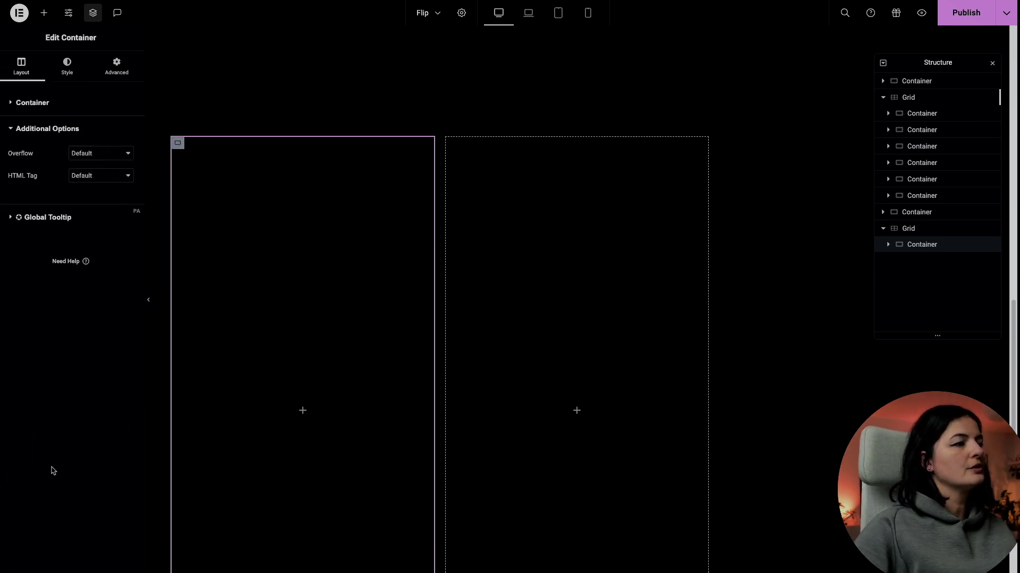
left_click(84, 182)
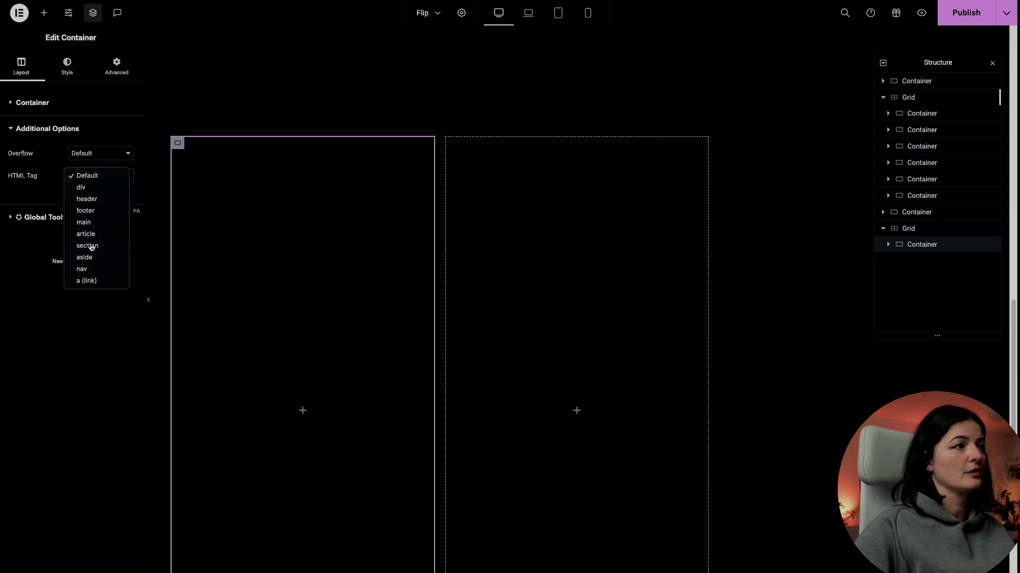
left_click(89, 246)
left_click(888, 246)
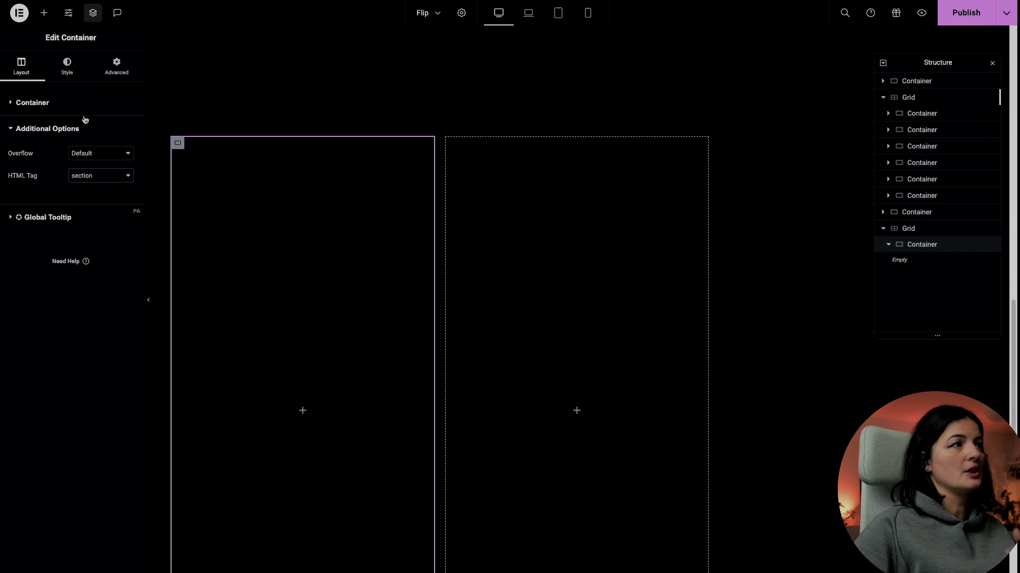
left_click(72, 67)
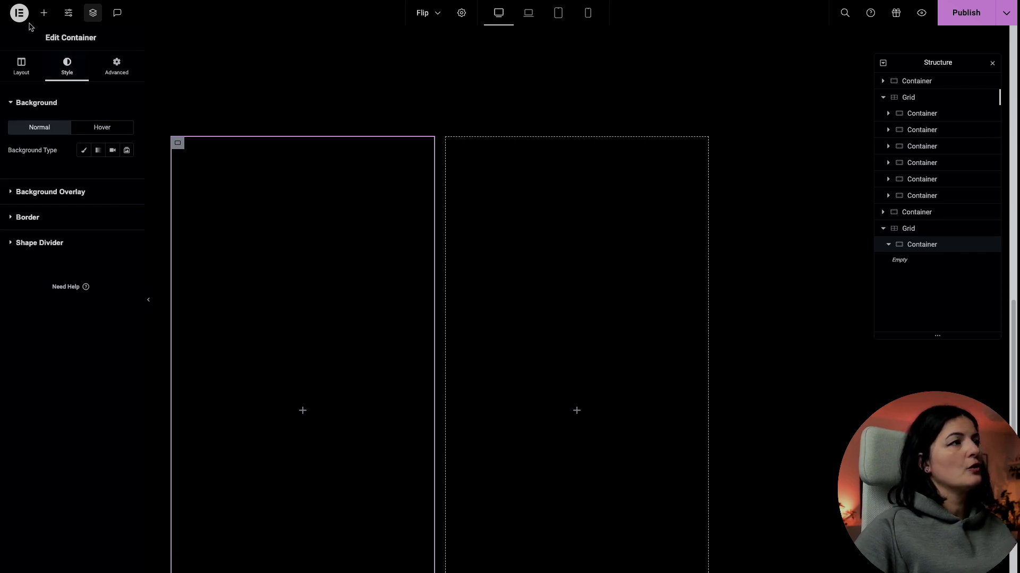
Add a Heading widget to the container and change its title to ONE.
left_click(44, 13)
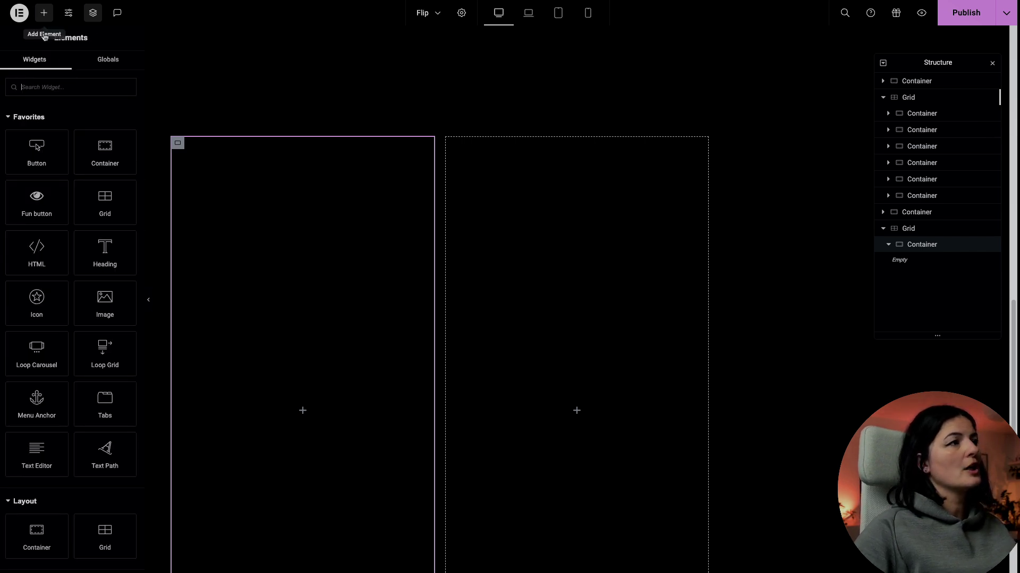
left_click(93, 253)
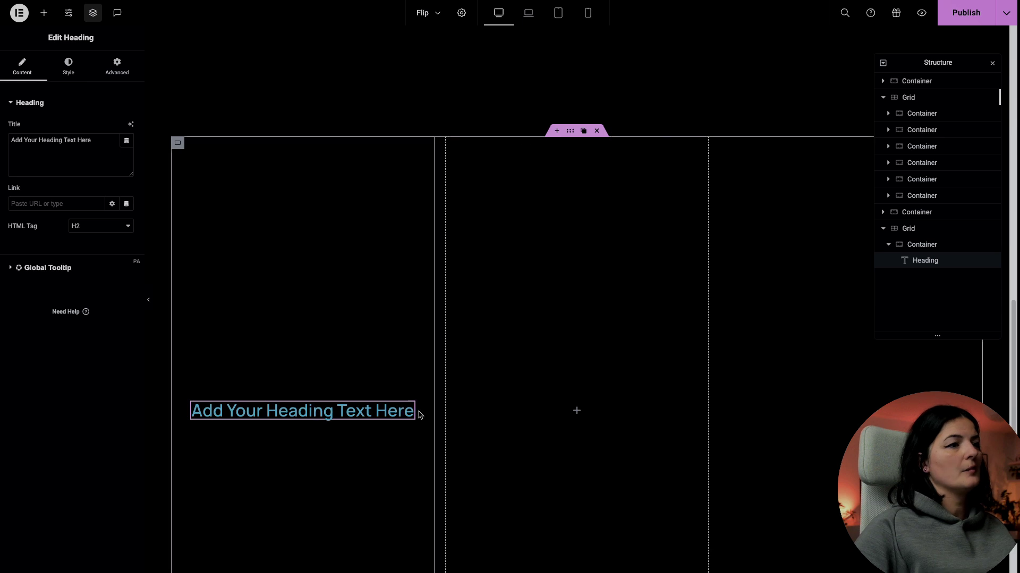
double_click(93, 153)
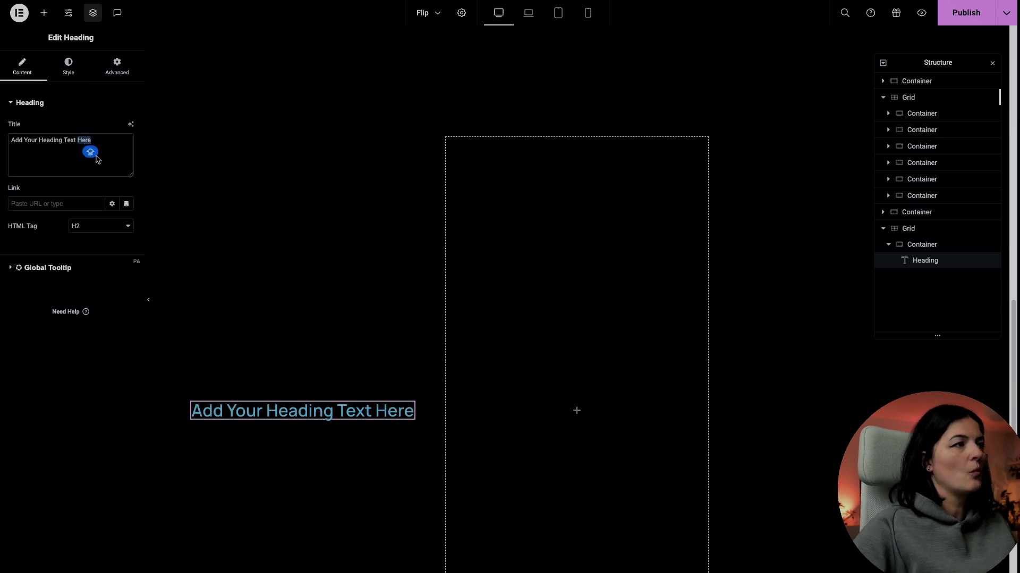
key("Caps_Lock")
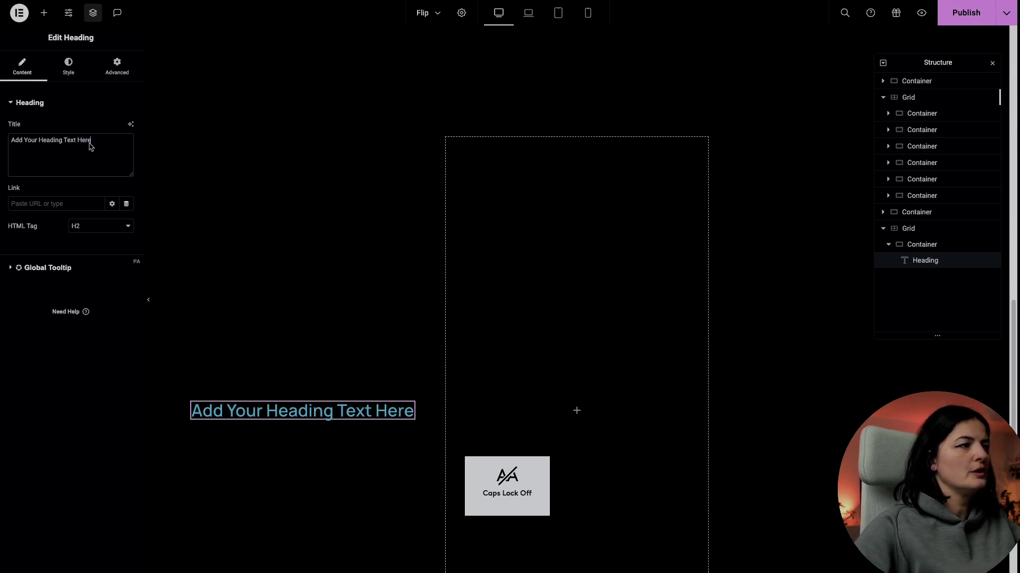
key("BackSpace")
key("BackSpace")
key("BackSpace")
key("BackSpace")
key("BackSpace")
key("BackSpace")
key("BackSpace")
key("BackSpace")
key("BackSpace")
key("BackSpace")
key("BackSpace")
key("BackSpace")
key("BackSpace")
key("BackSpace")
key("BackSpace")
key("BackSpace")
key("BackSpace")
key("BackSpace")
key("BackSpace")
key("BackSpace")
key("BackSpace")
key("BackSpace")
key("BackSpace")
key("BackSpace")
key("BackSpace")
key("BackSpace")
key("Caps_Lock")
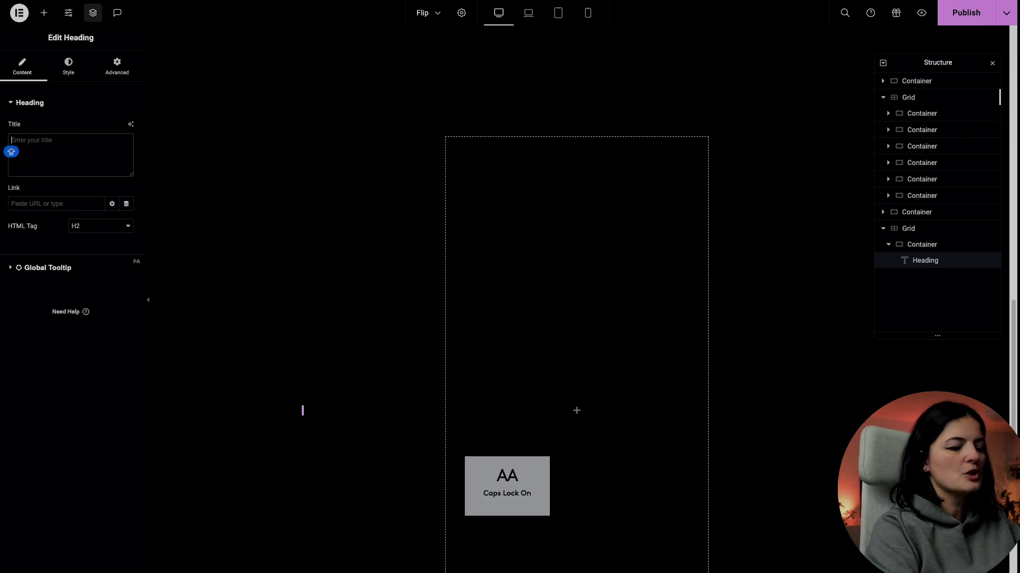
type("ONE")
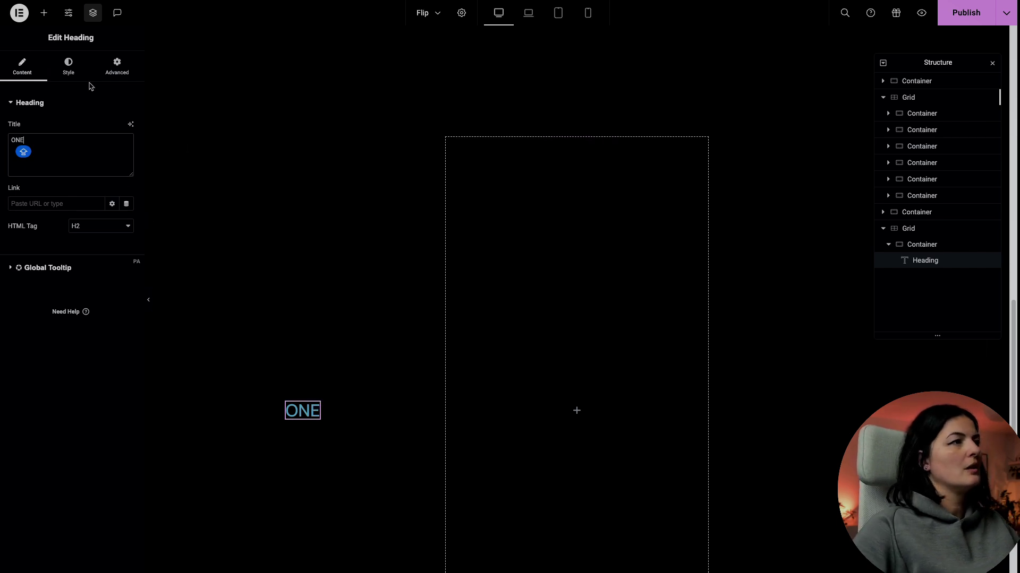
Make the ONE heading's text colour a grey global colour.
left_click(69, 67)
left_click(113, 151)
scroll(50, 290, "down", 4)
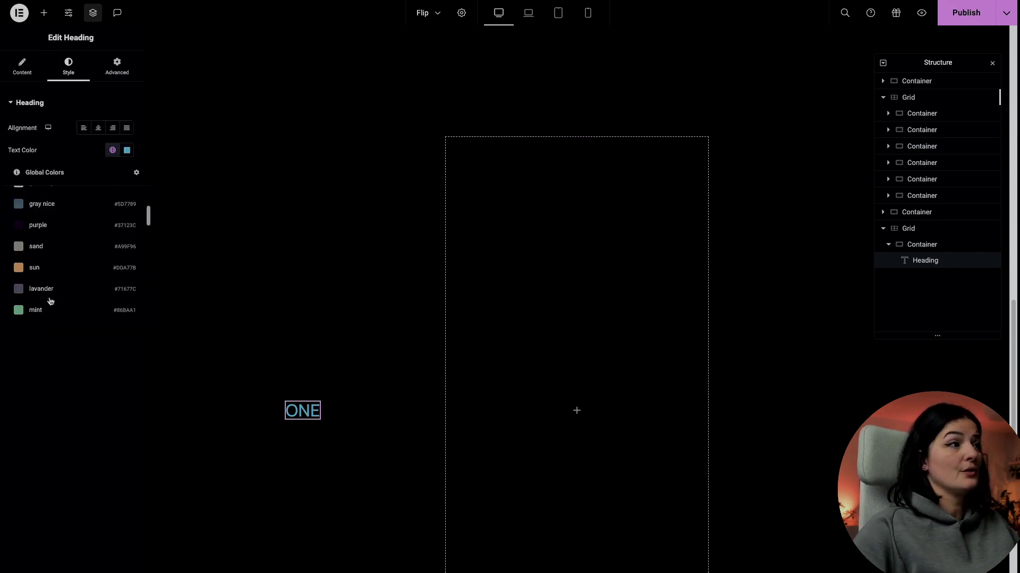
left_click(42, 202)
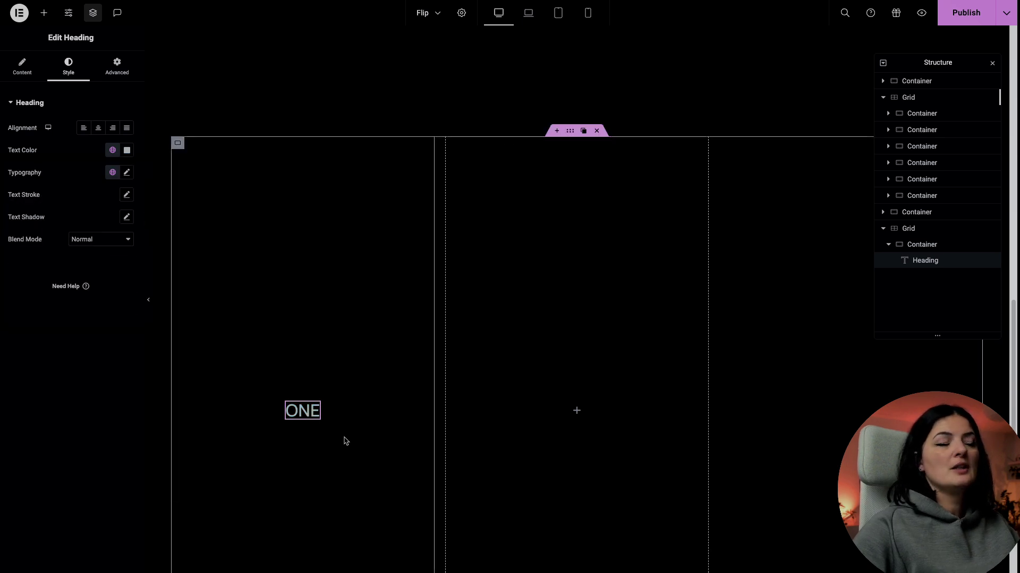
Duplicate the ONE card container from the Structure panel.
left_click(931, 246)
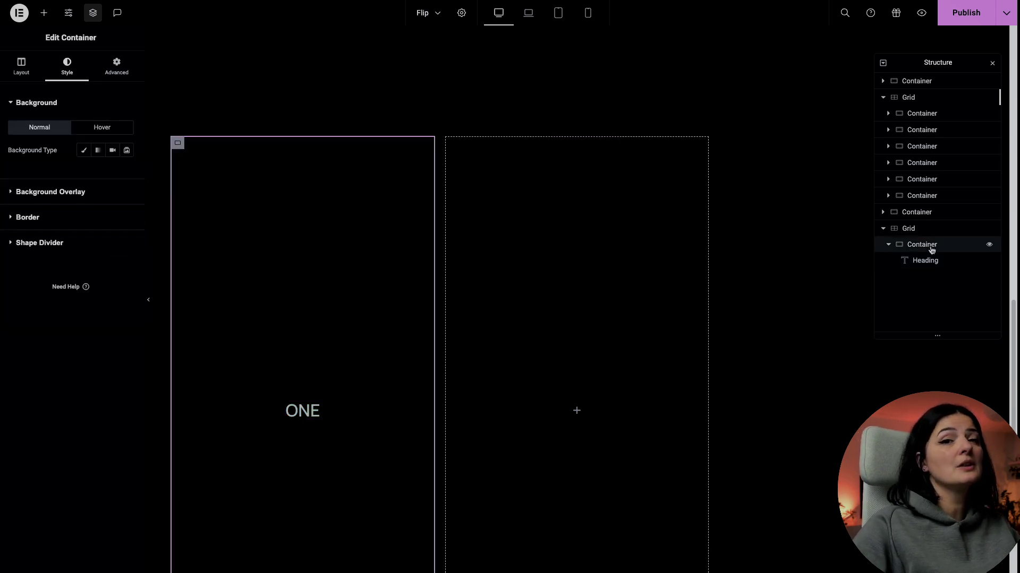
right_click(931, 249)
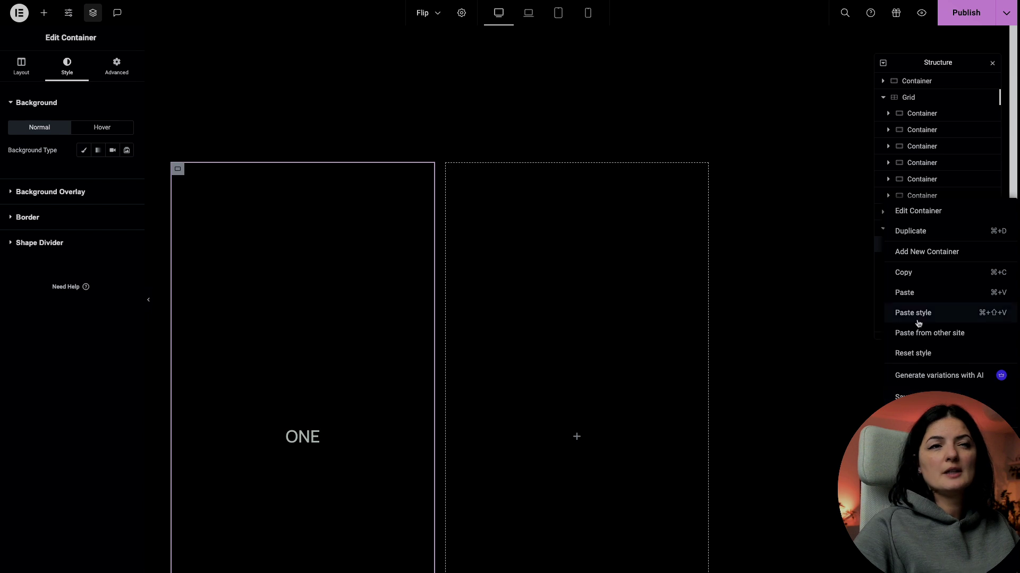
left_click(910, 232)
right_click(924, 244)
left_click(910, 232)
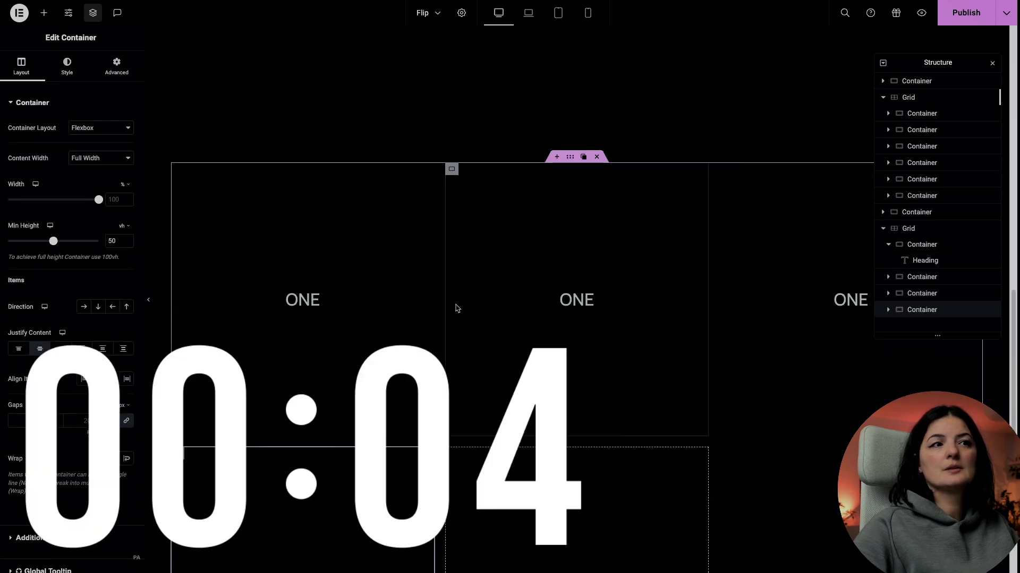
scroll(456, 308, "down", 1)
Retitle the copied cards' headings TWO, THREE, FOUR, FIVE and SIX.
left_click(925, 292)
type("TWO")
left_click(925, 325)
type("THREE")
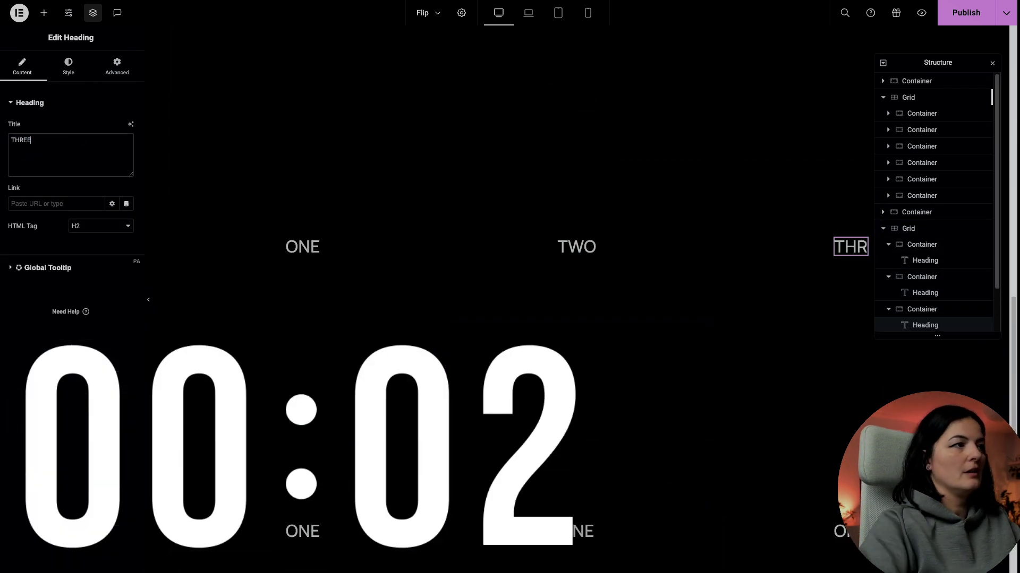
left_click(925, 325)
type("FOUR")
left_click(925, 325)
type("FIVE")
left_click(925, 325)
type("SIX")
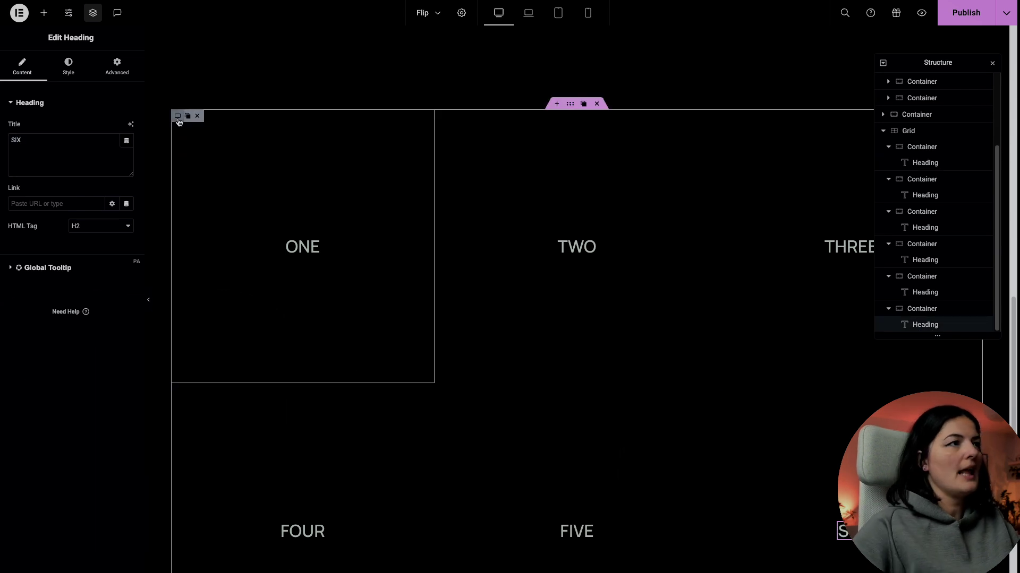
left_click(178, 116)
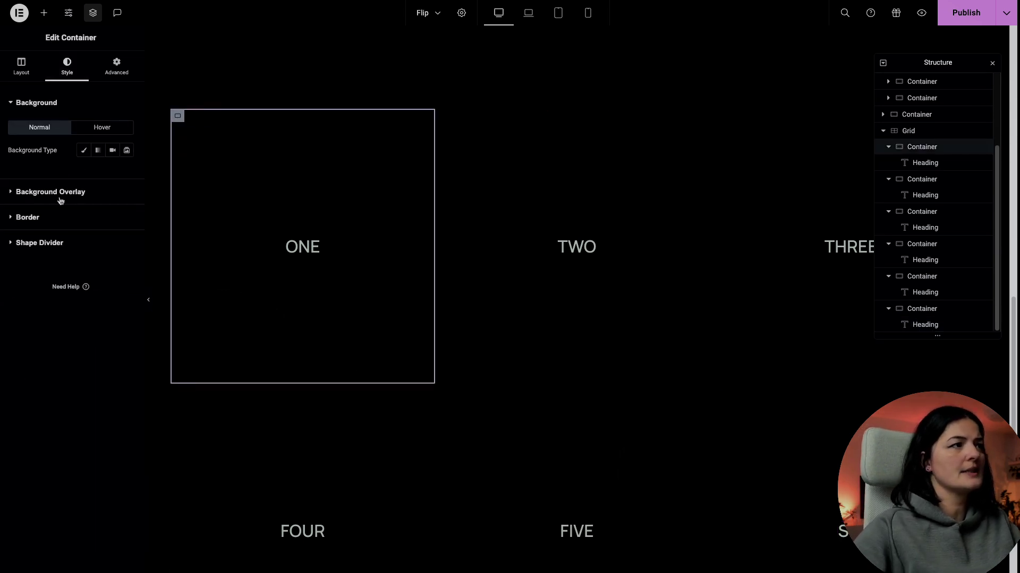
Give the ONE card a classic background image using a fashion photo from the Media Library.
left_click(83, 150)
left_click(28, 214)
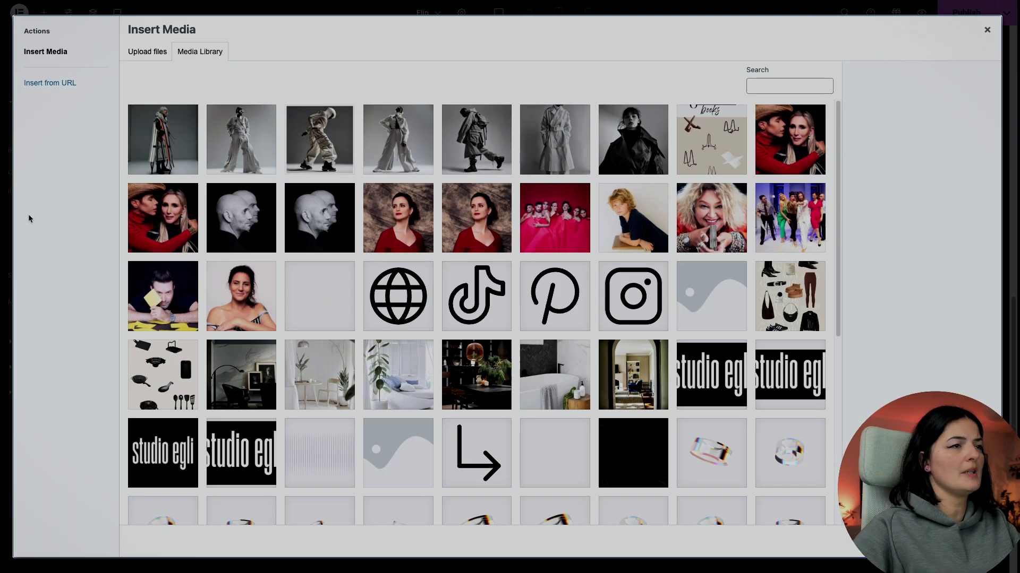
left_click(469, 137)
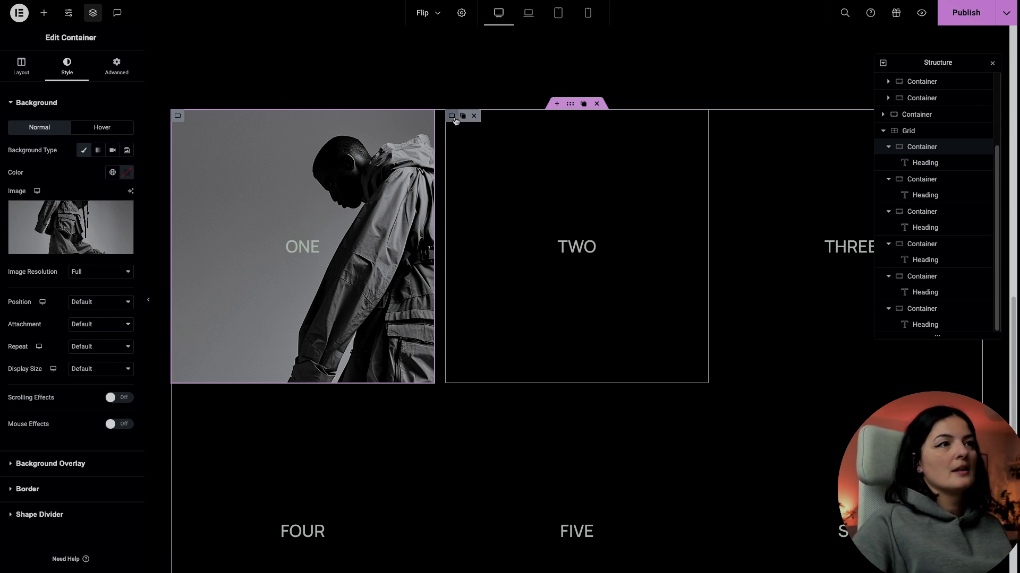
Set a classic background on the TWO card and pick its image from the Media Library.
left_click(478, 116)
left_click(67, 67)
left_click(84, 150)
left_click(71, 227)
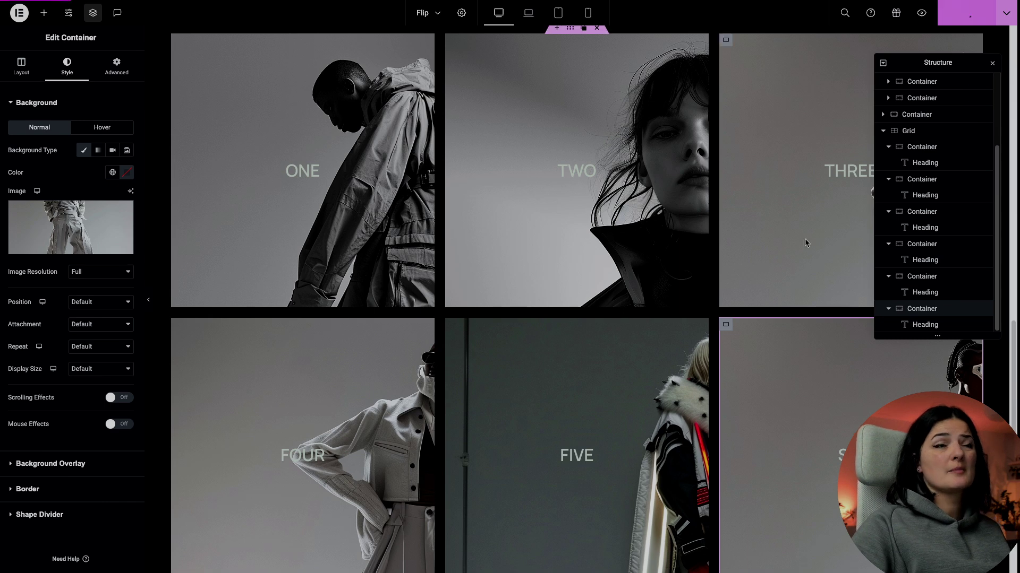
scroll(738, 268, "up", 1)
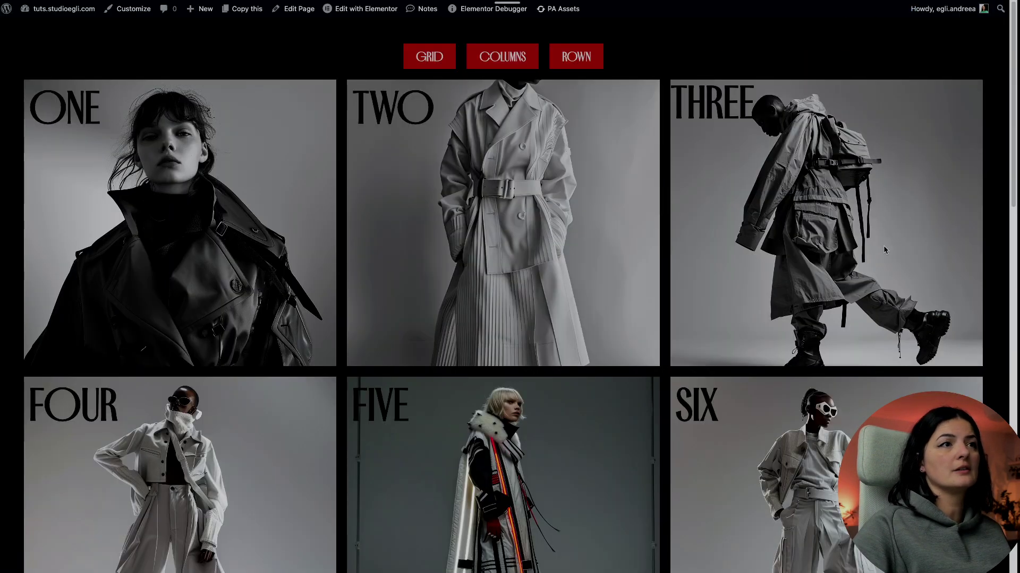
scroll(884, 250, "down", 5)
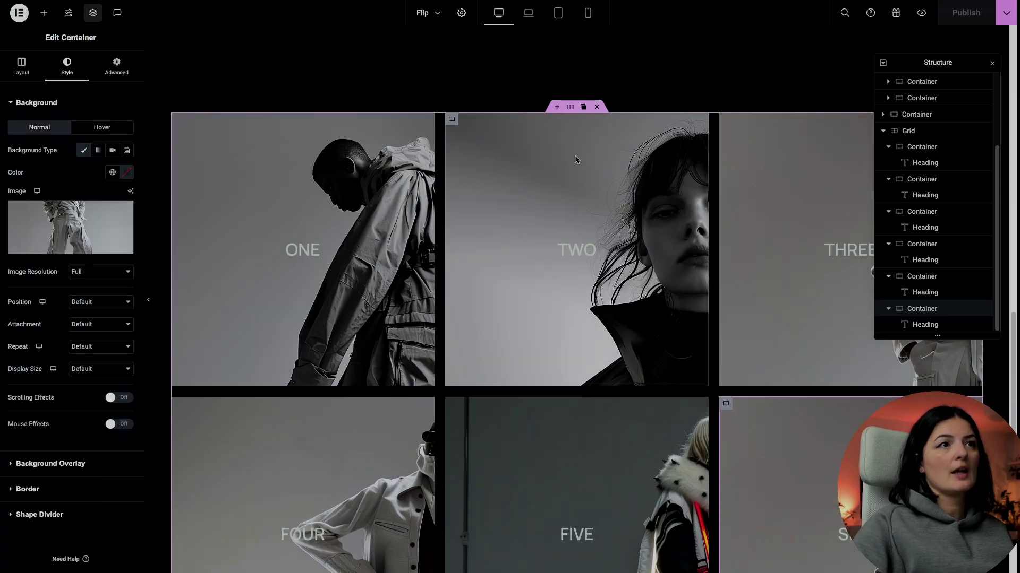
scroll(584, 165, "up", 2)
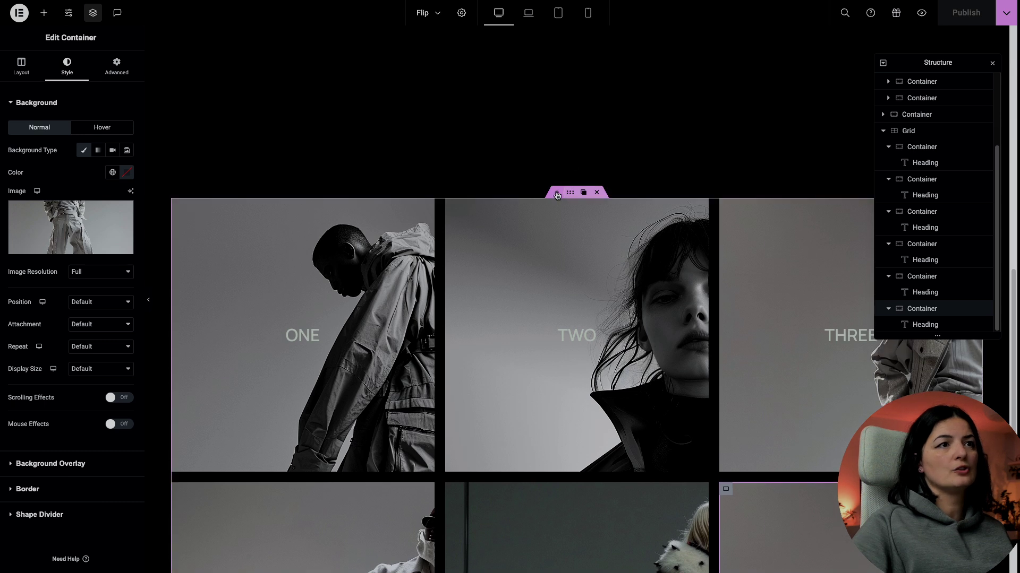
Add an empty Flexbox container above the grid with a 550 px top margin.
left_click(557, 194)
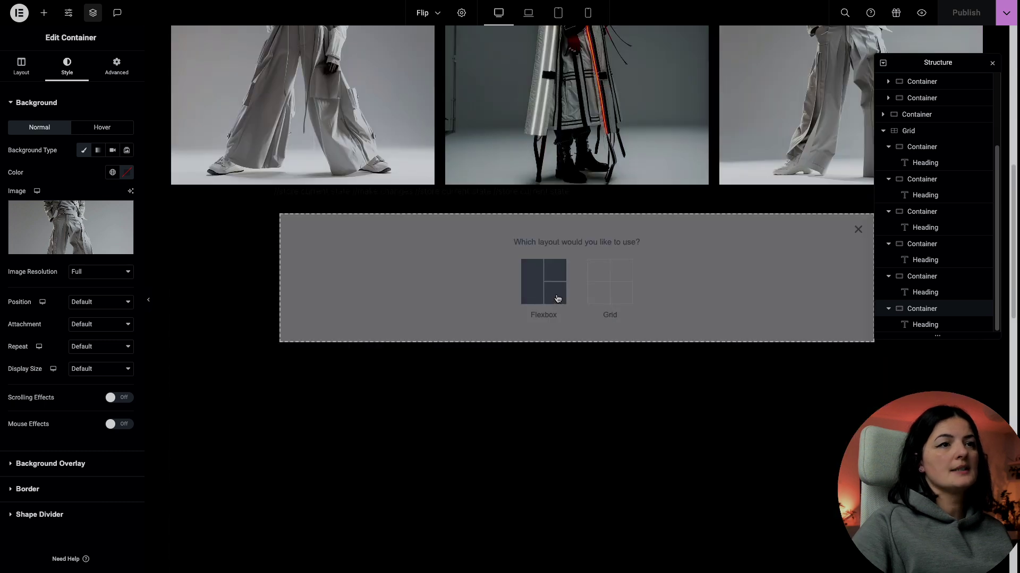
left_click(556, 298)
left_click(488, 273)
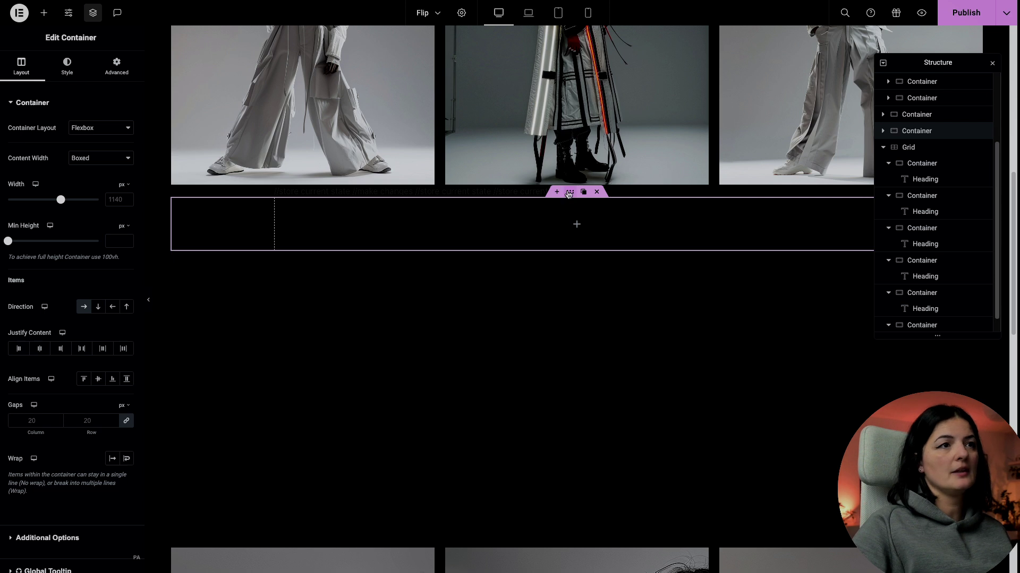
left_click(117, 66)
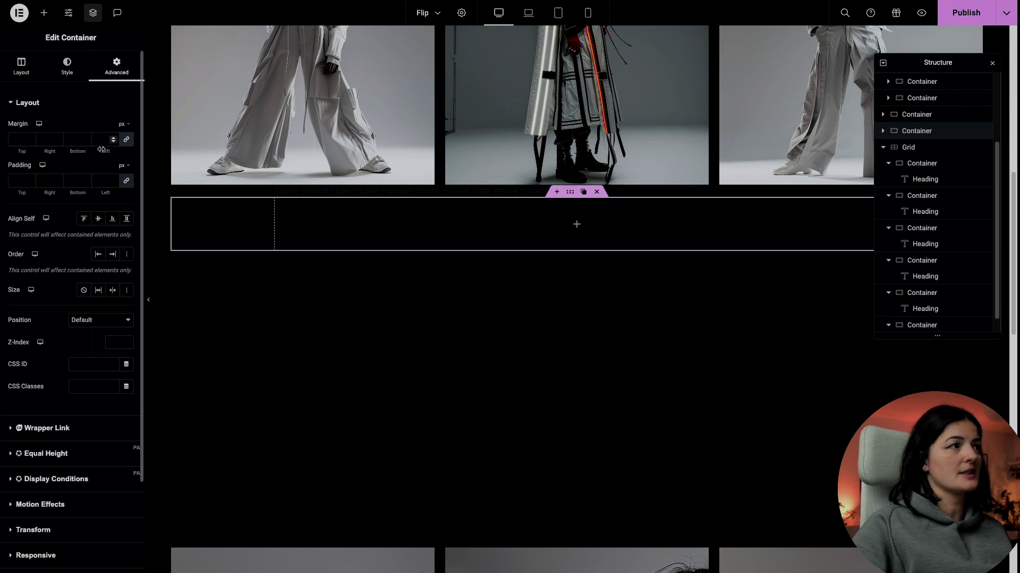
left_click(16, 139)
type("5500")
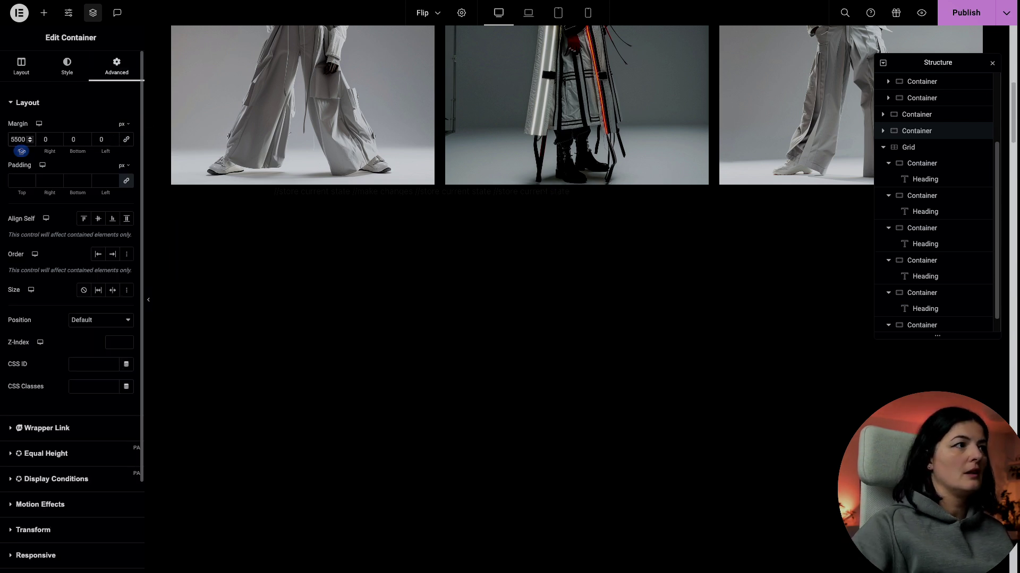
key("BackSpace")
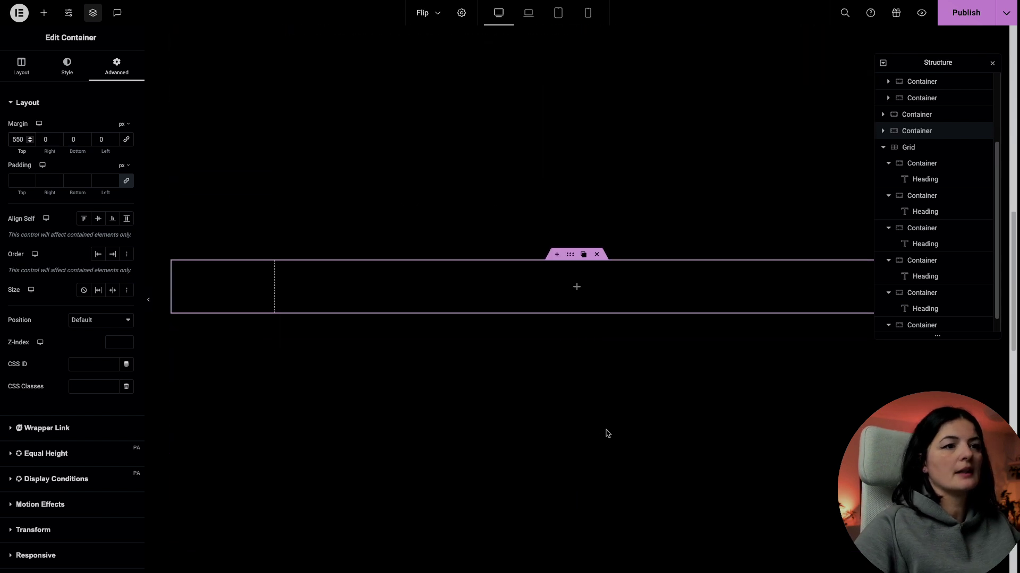
Cut the photo grid's top margin down to 50.
left_click(570, 458)
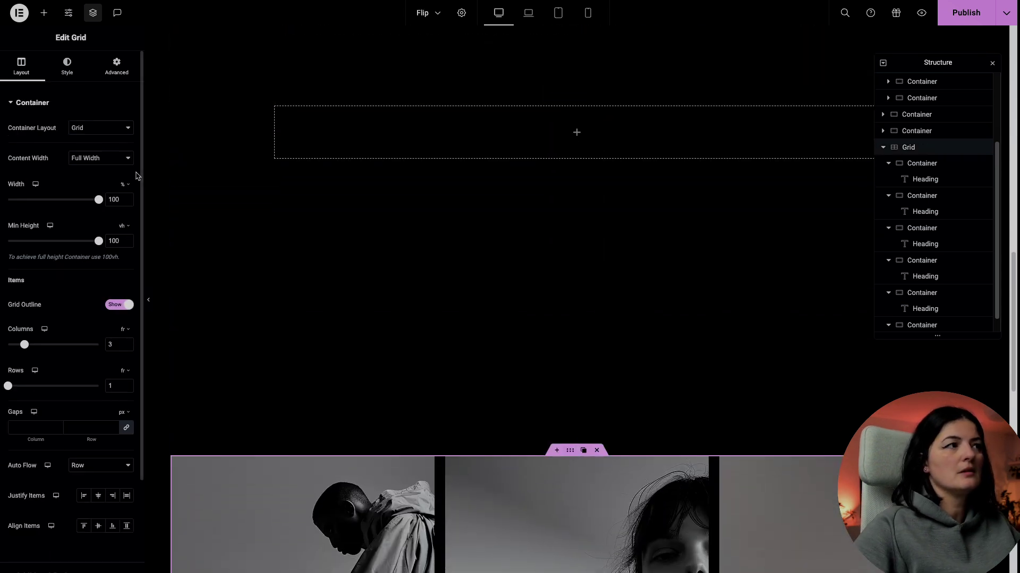
left_click(129, 61)
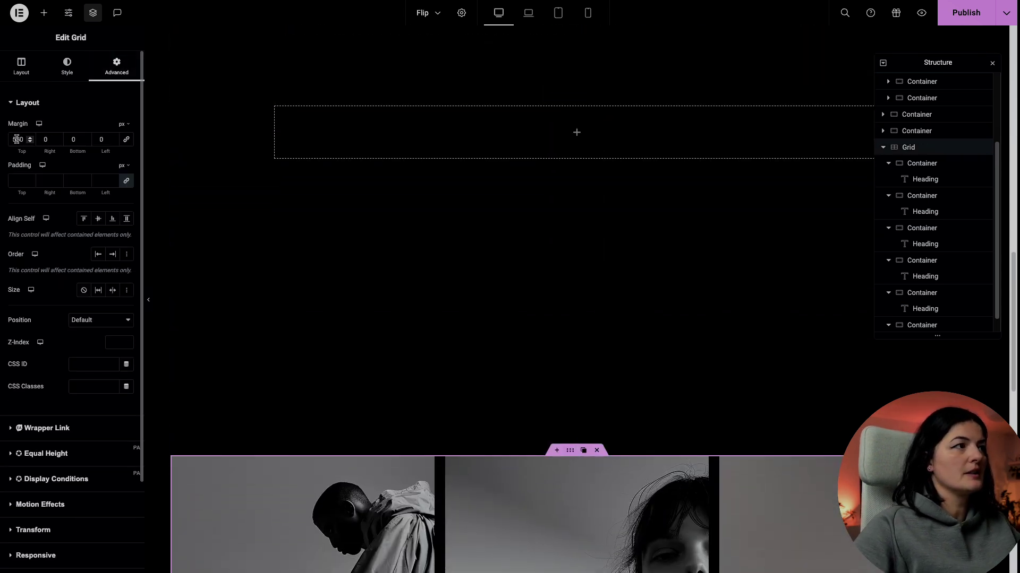
key("BackSpace")
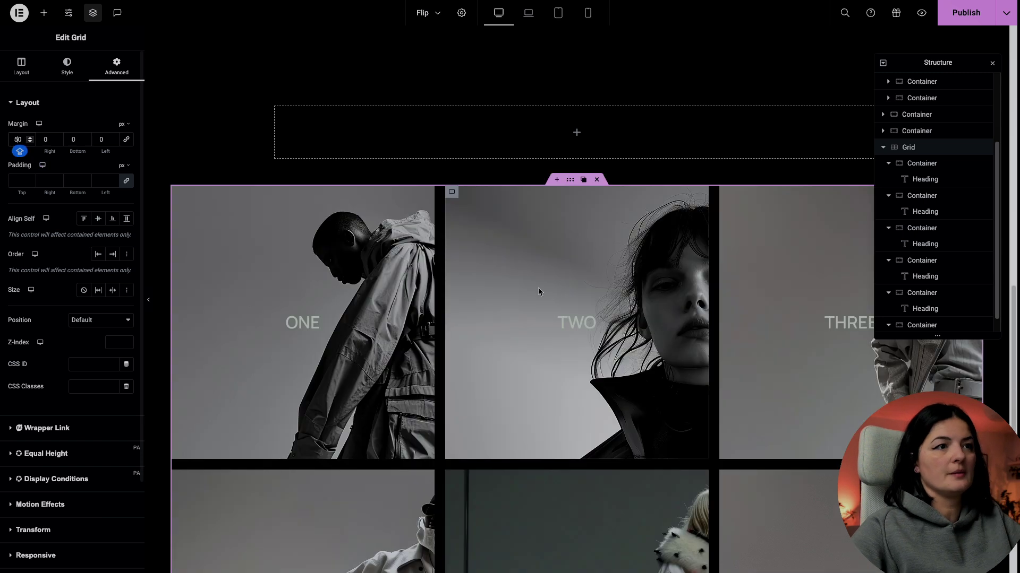
scroll(637, 277, "up", 5)
scroll(693, 260, "up", 3)
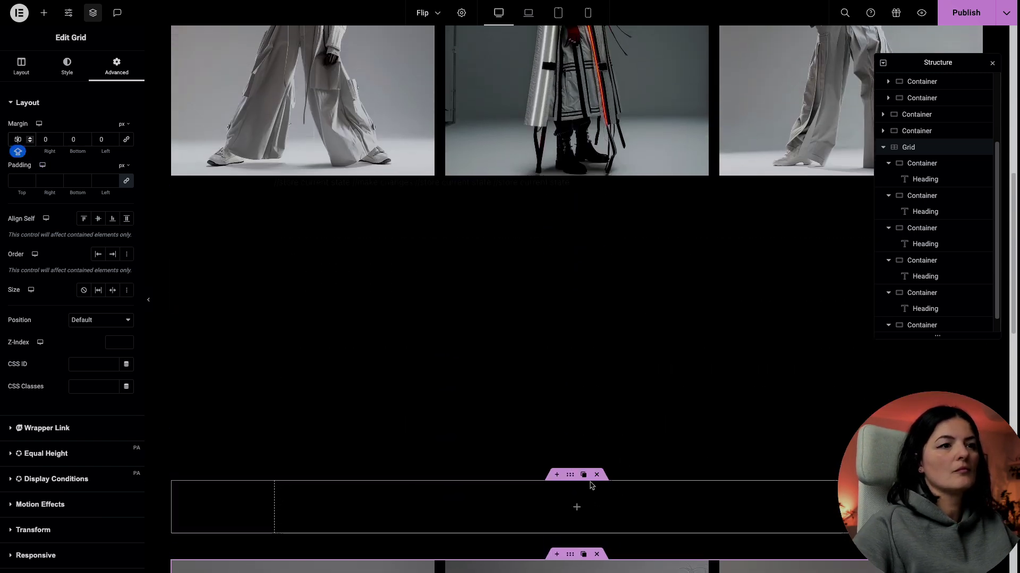
scroll(588, 475, "down", 2)
scroll(591, 463, "down", 5)
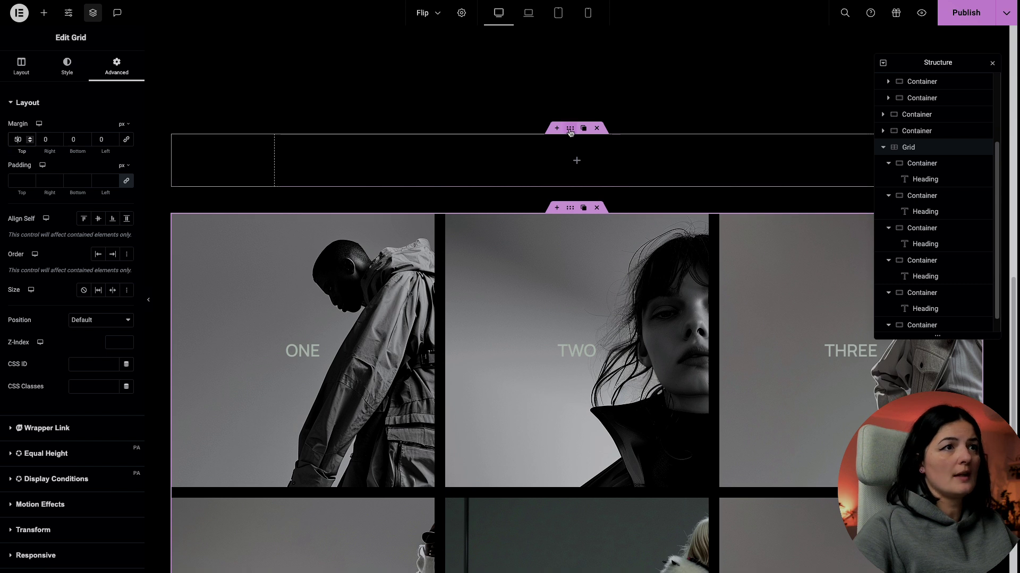
left_click(569, 130)
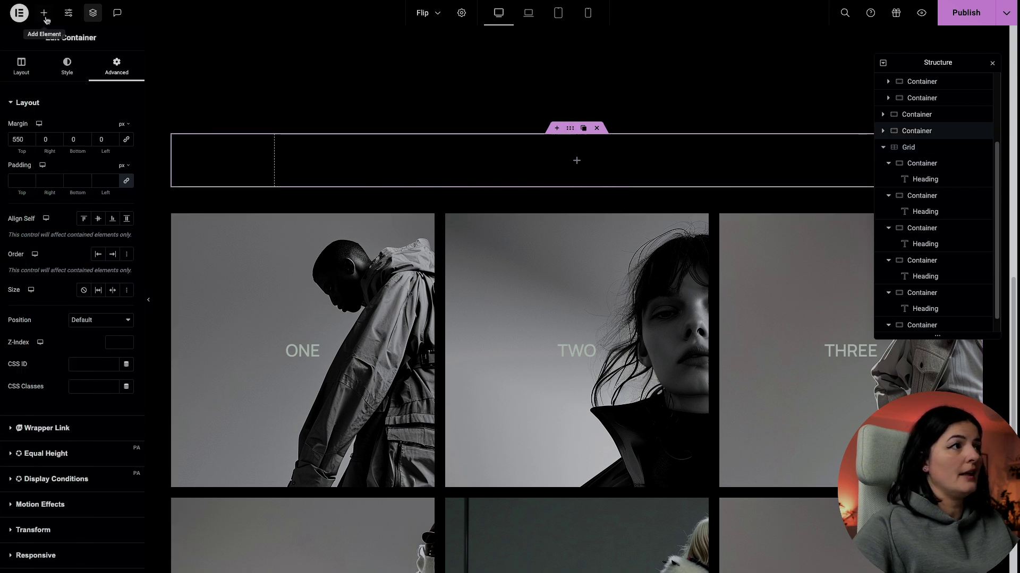
left_click(45, 13)
Add a button labelled GRID inside the container above the photo grid.
left_click_drag(37, 148, 339, 147)
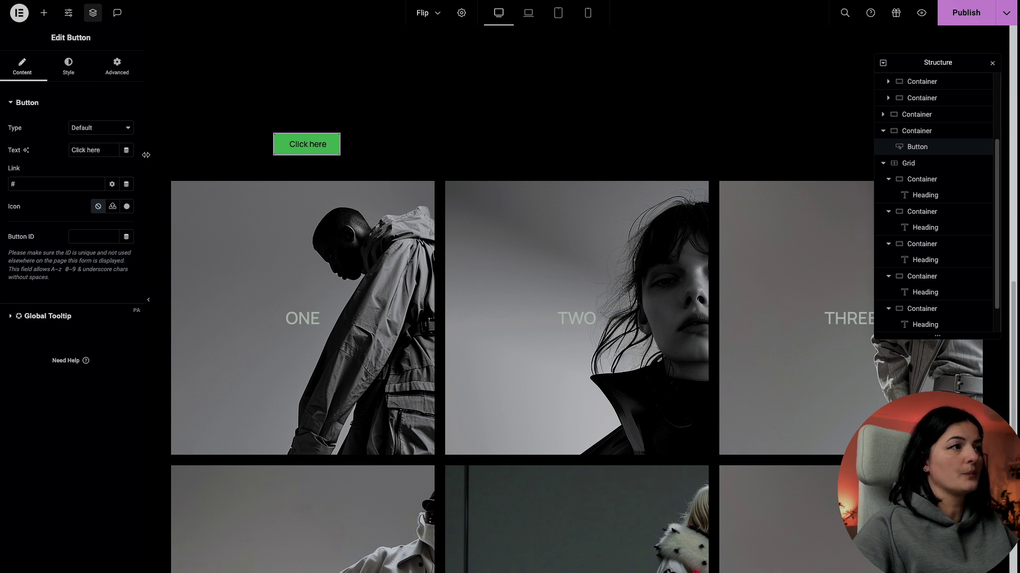
triple_click(105, 153)
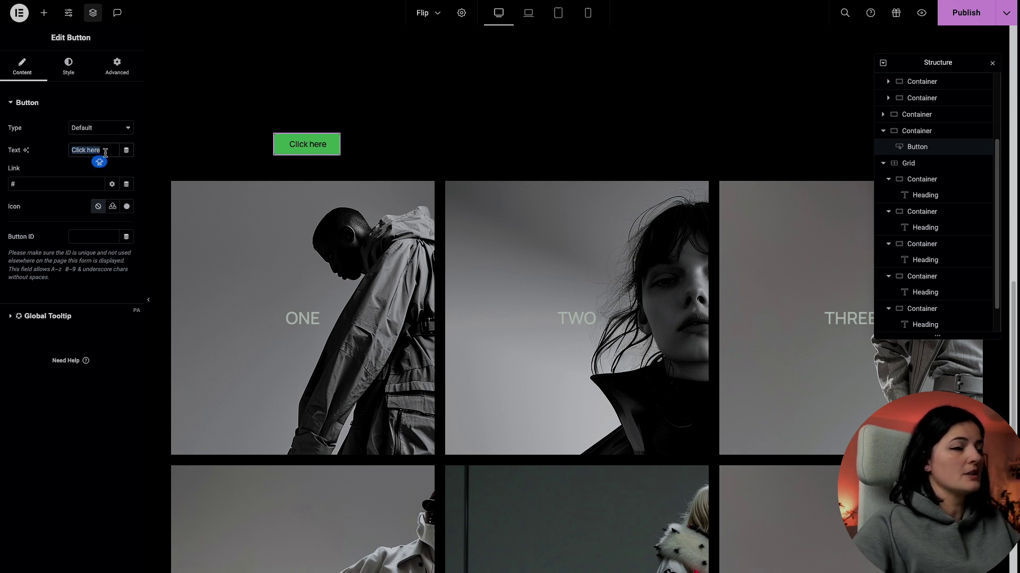
type("GRID")
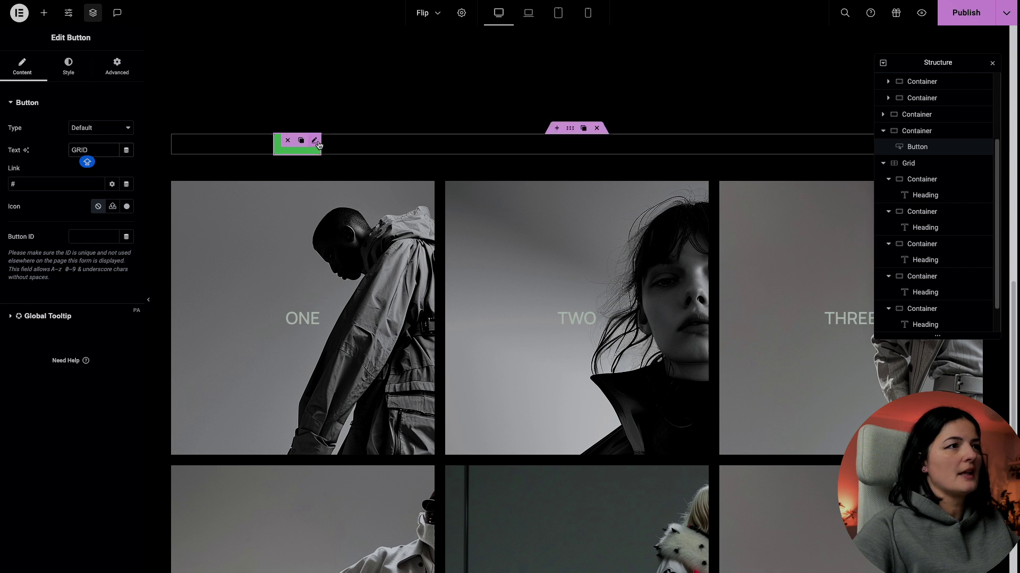
Duplicate the GRID button twice, labelling the copies COLUMNS and ROWS.
right_click(318, 142)
left_click(355, 173)
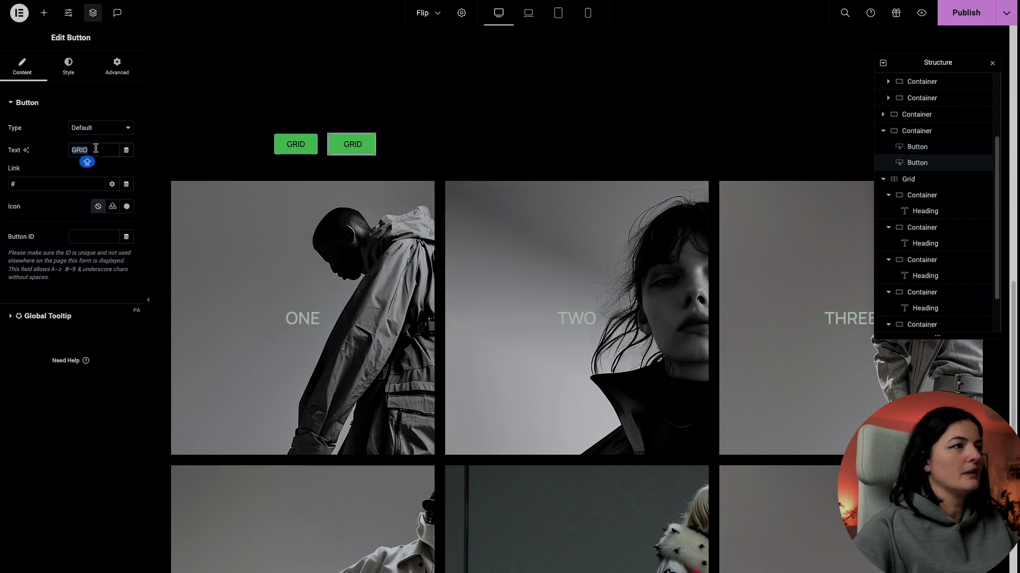
type("COLIU")
key("BackSpace")
type("UMN")
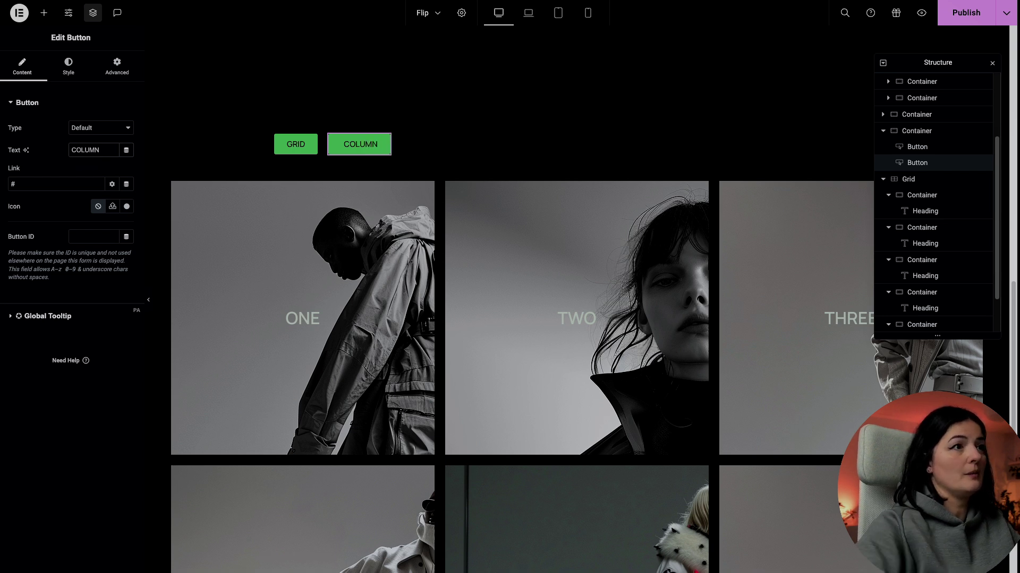
right_click(389, 142)
left_click(413, 170)
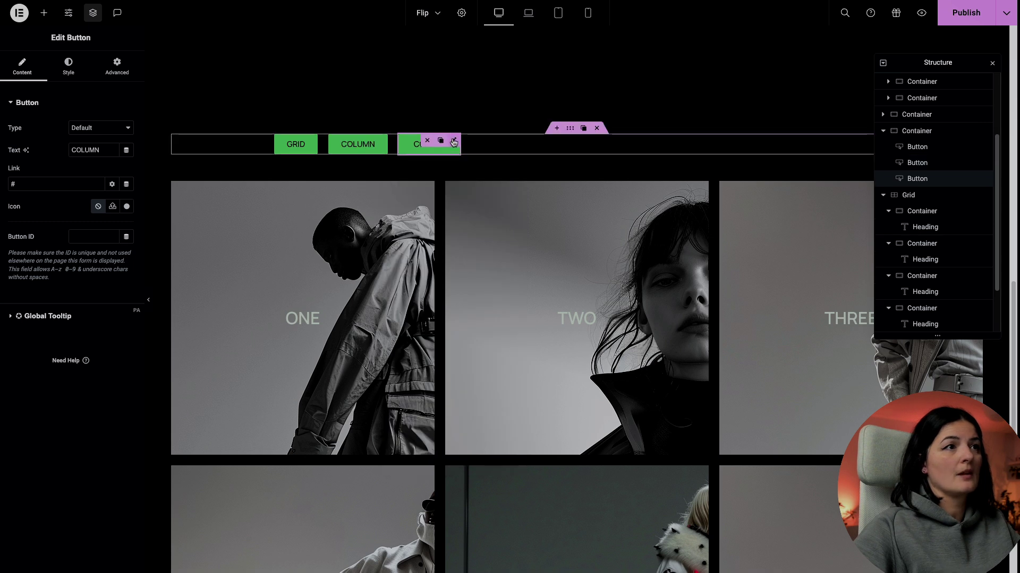
double_click(106, 153)
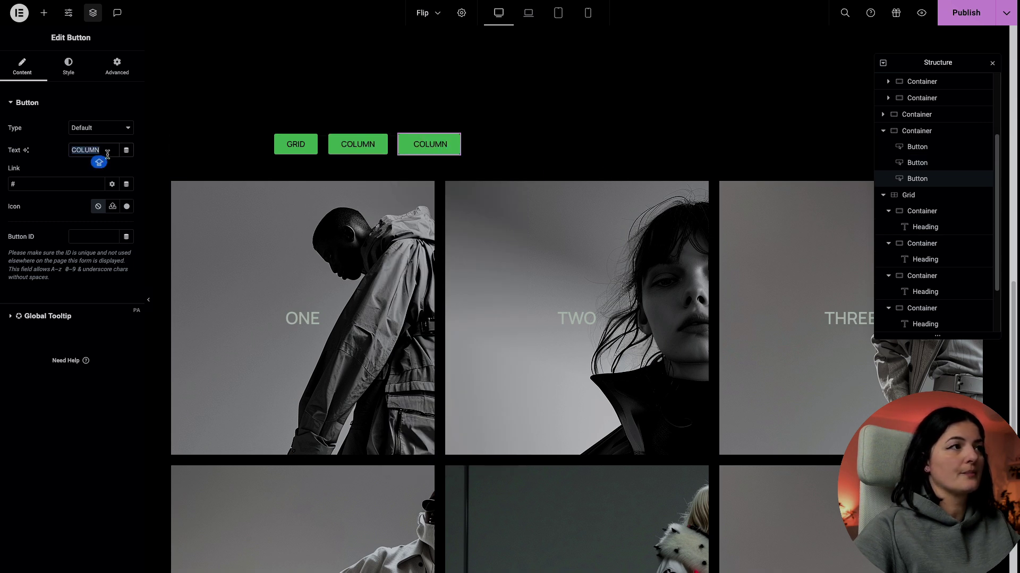
type("ROWS")
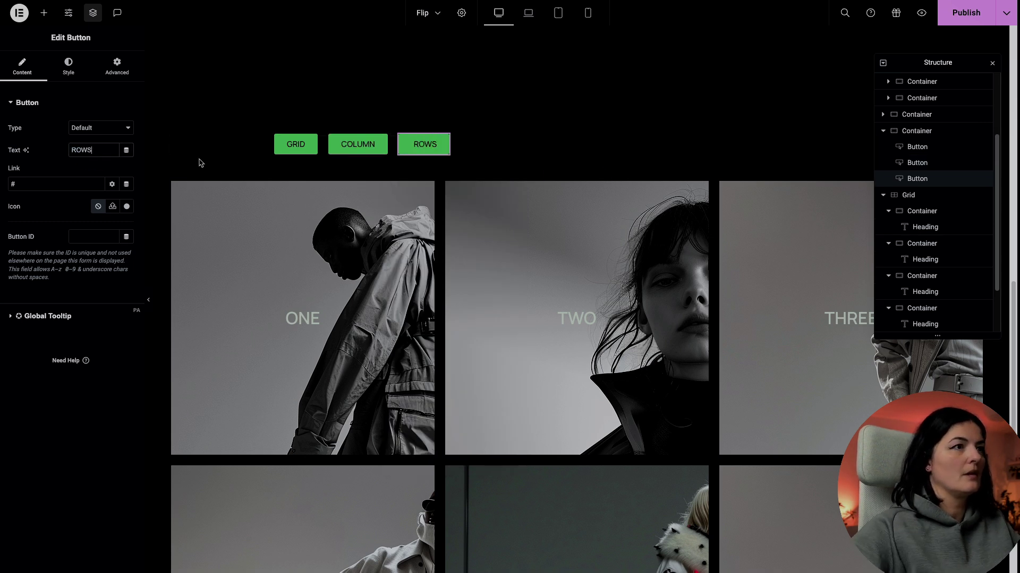
left_click(375, 145)
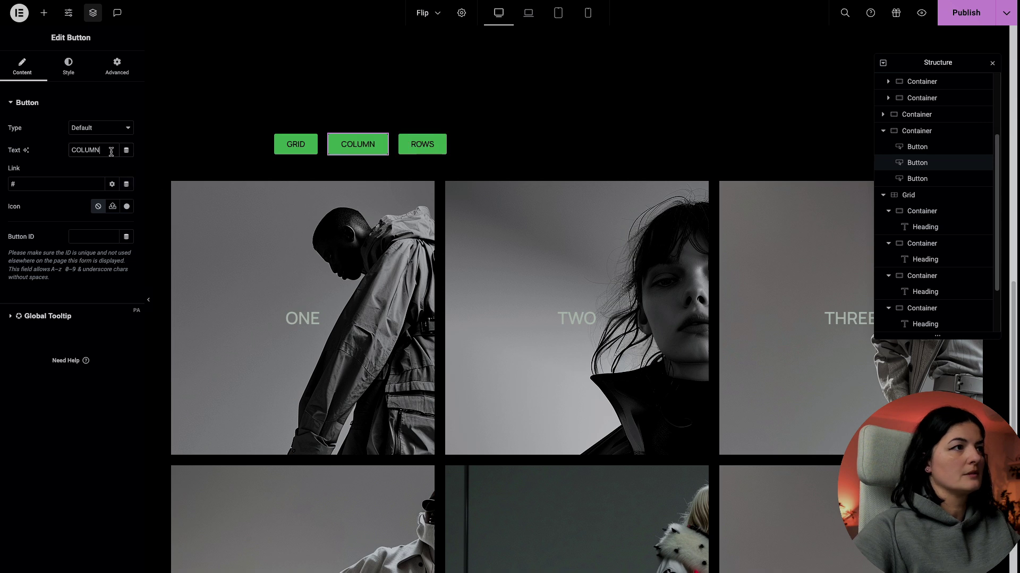
type("S")
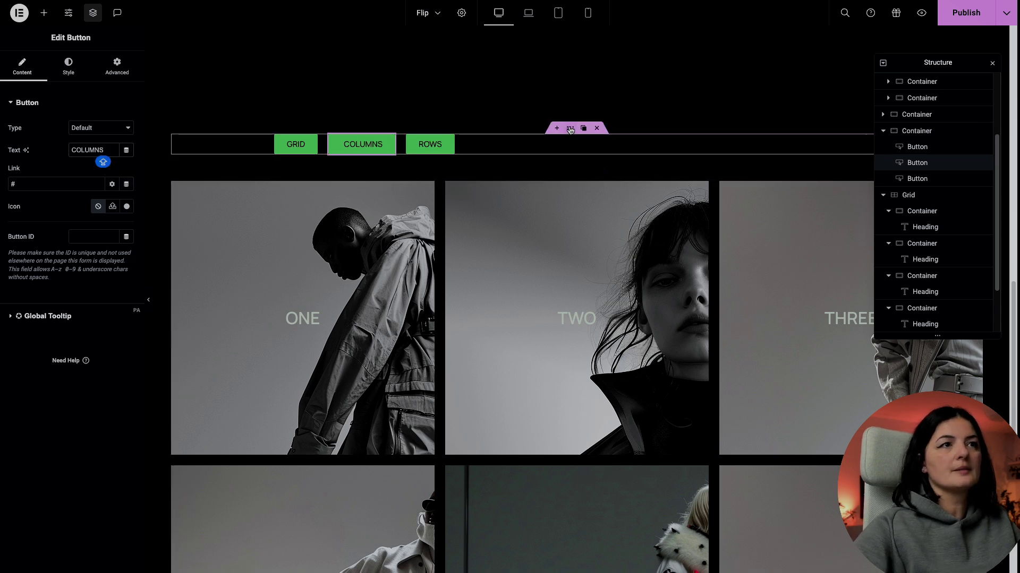
Set the button container's Justify Content and Align Items to Center.
left_click(569, 130)
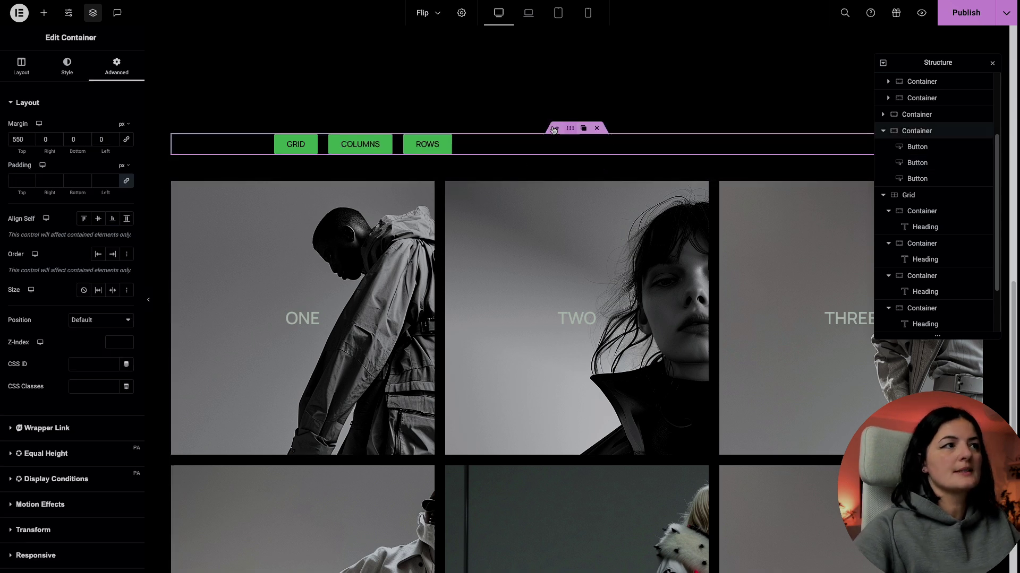
left_click(74, 71)
left_click(21, 66)
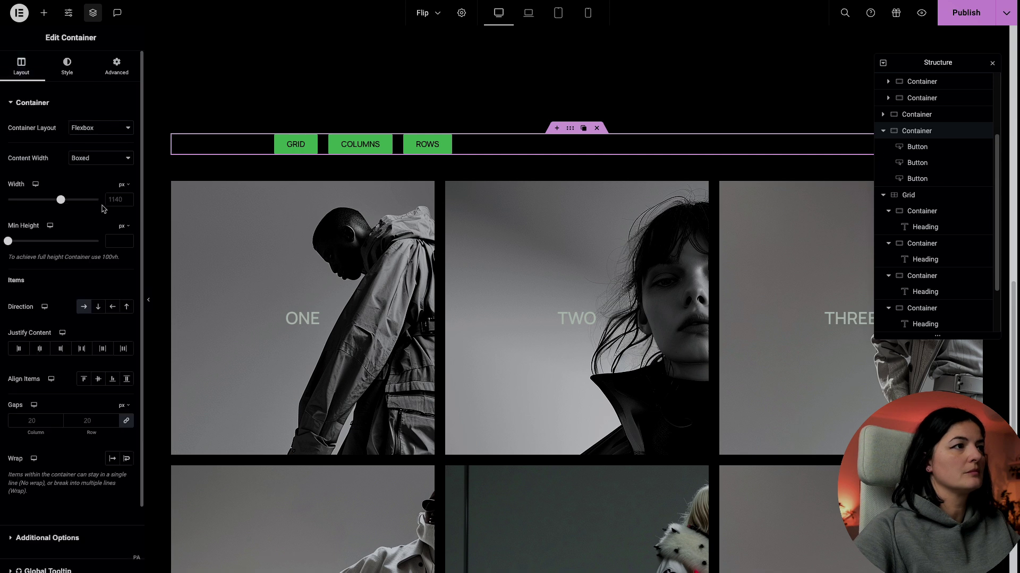
left_click(39, 348)
left_click(97, 379)
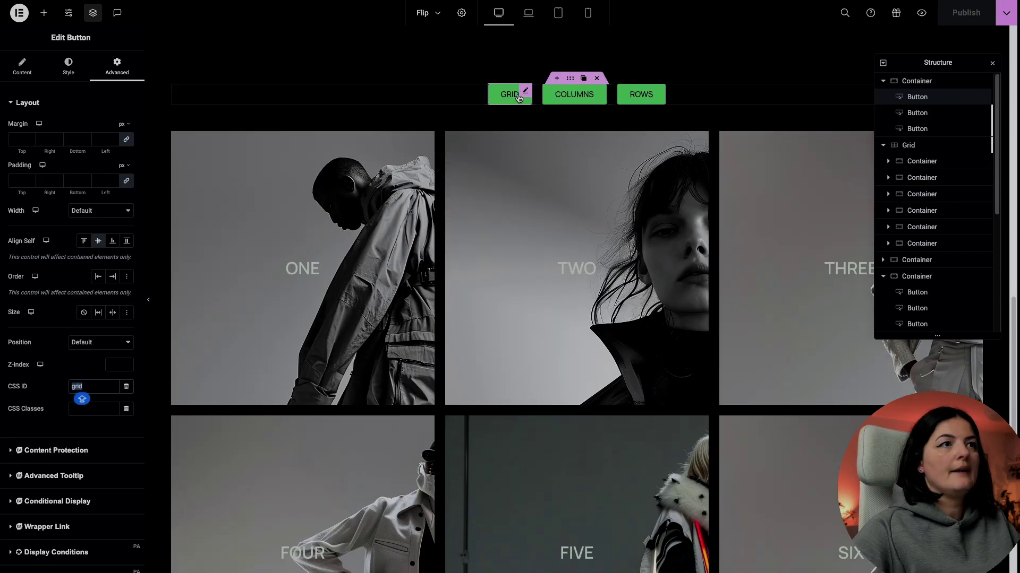
left_click(518, 99)
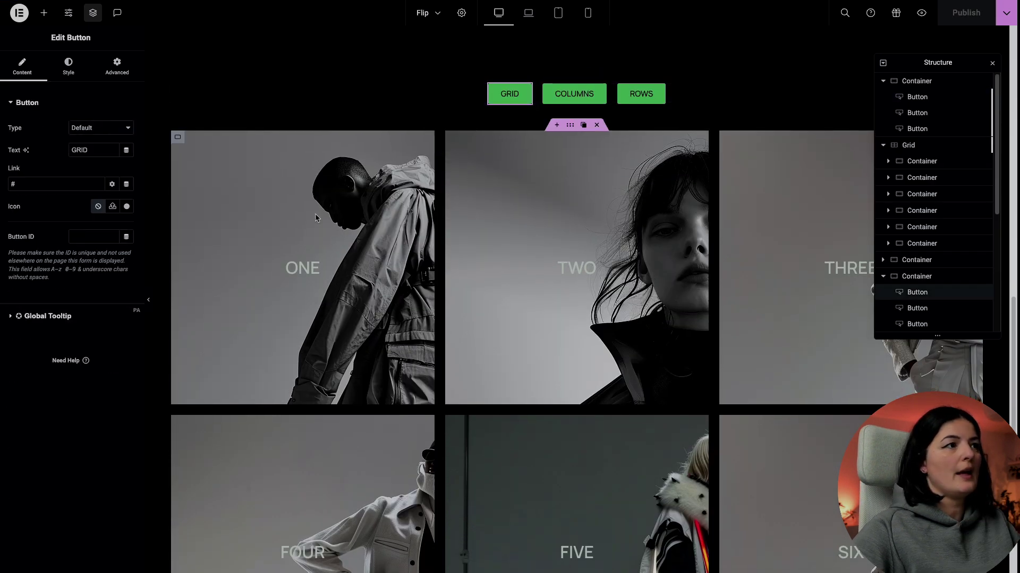
Give the GRID button CSS ID grid and the COLUMNS button CSS ID columns.
left_click(122, 72)
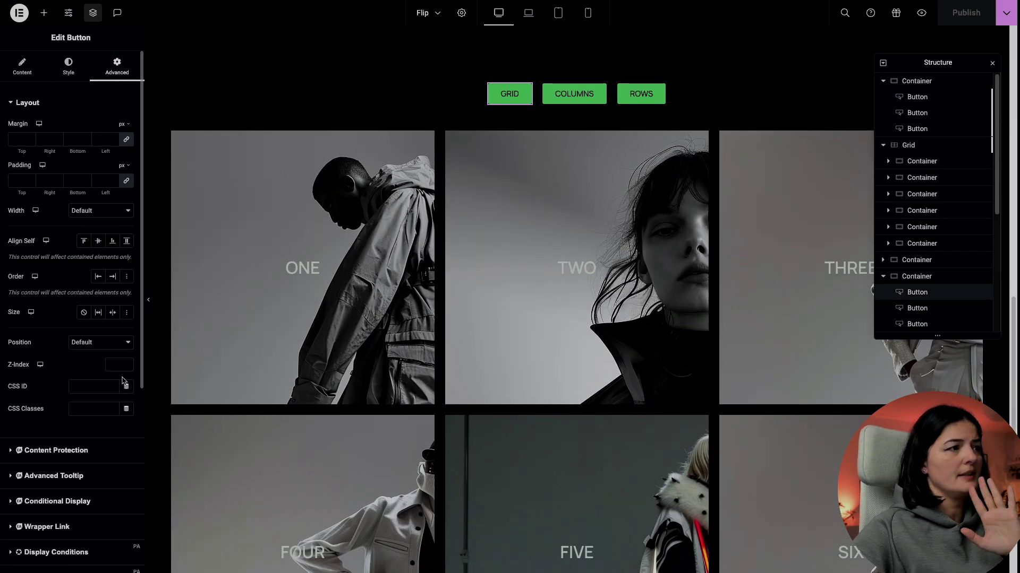
left_click(104, 383)
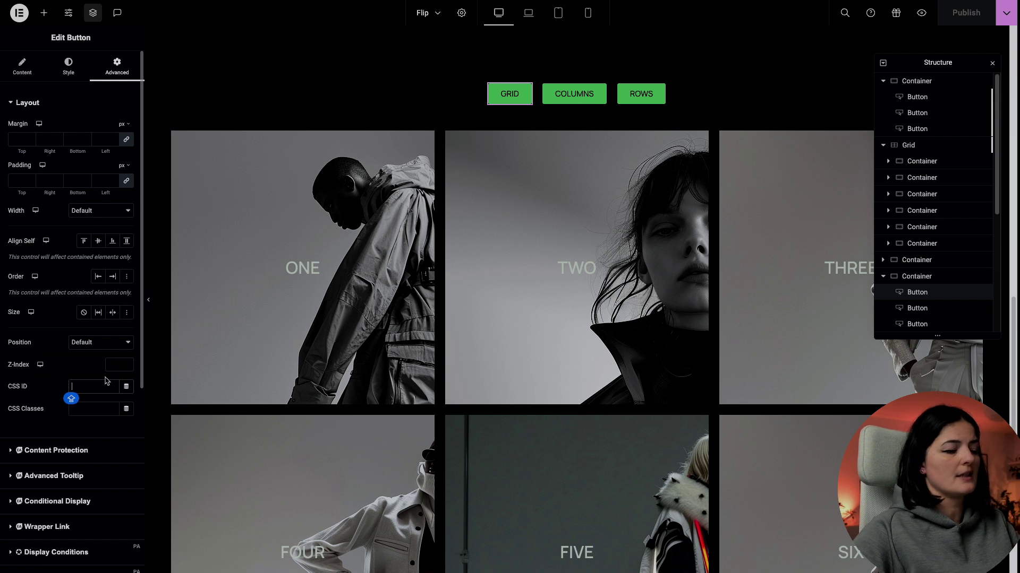
type("grid")
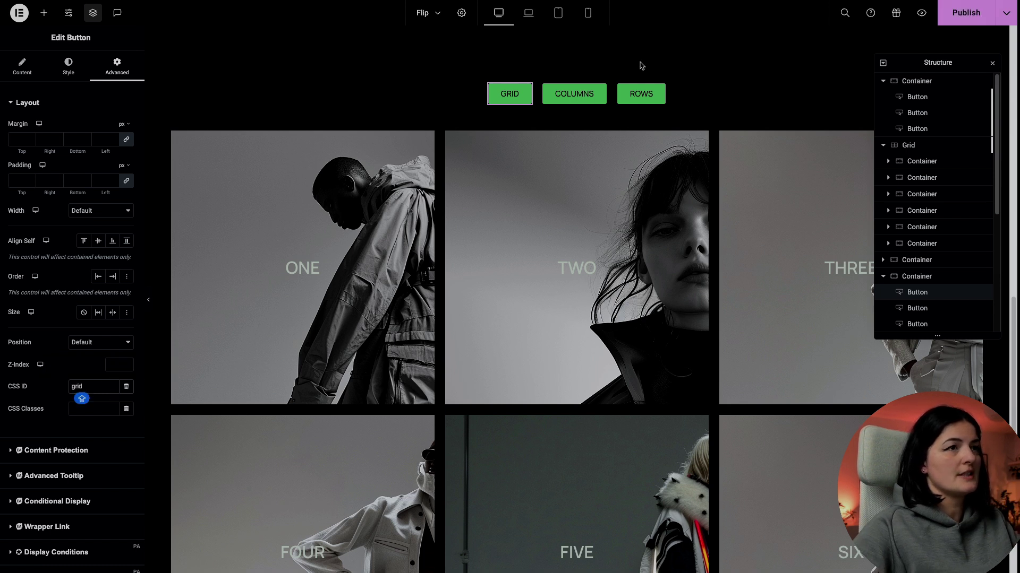
left_click(598, 91)
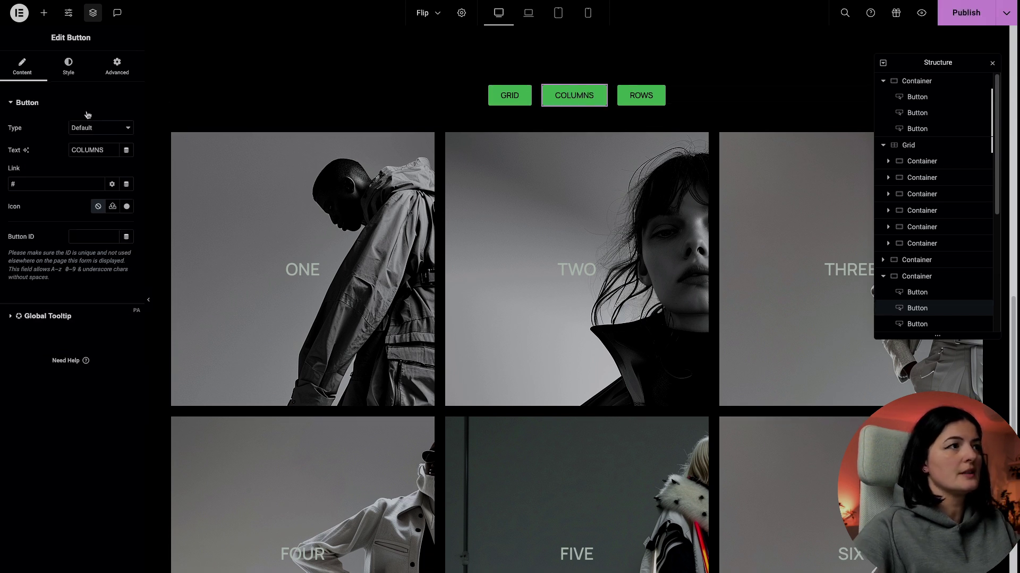
left_click(117, 66)
left_click(86, 386)
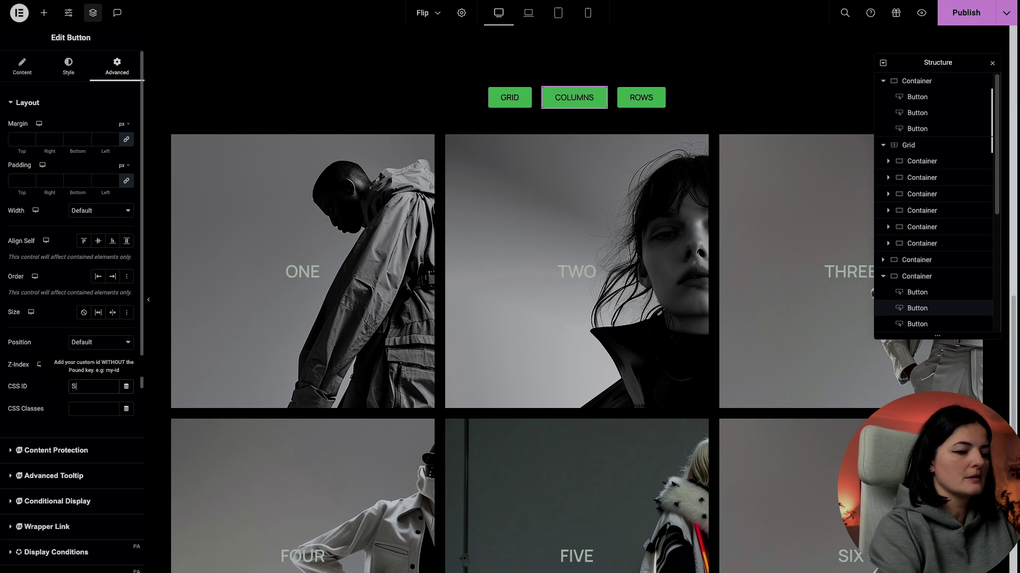
key("Caps_Lock")
type("columns")
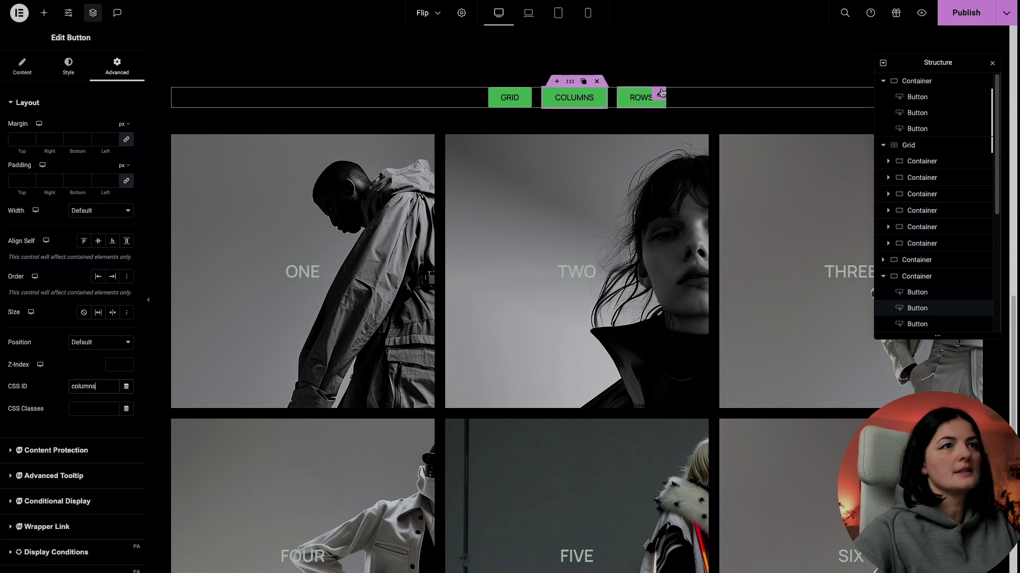
Give the ROWS button the CSS ID rows.
left_click(641, 97)
left_click(117, 67)
left_click(91, 387)
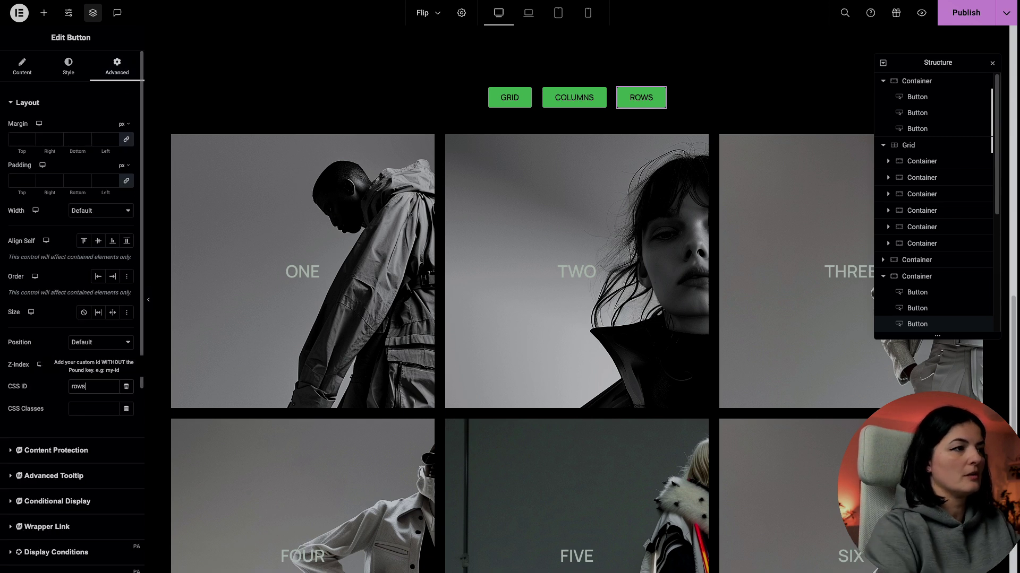
type("rows")
scroll(282, 255, "down", 1)
left_click(568, 68)
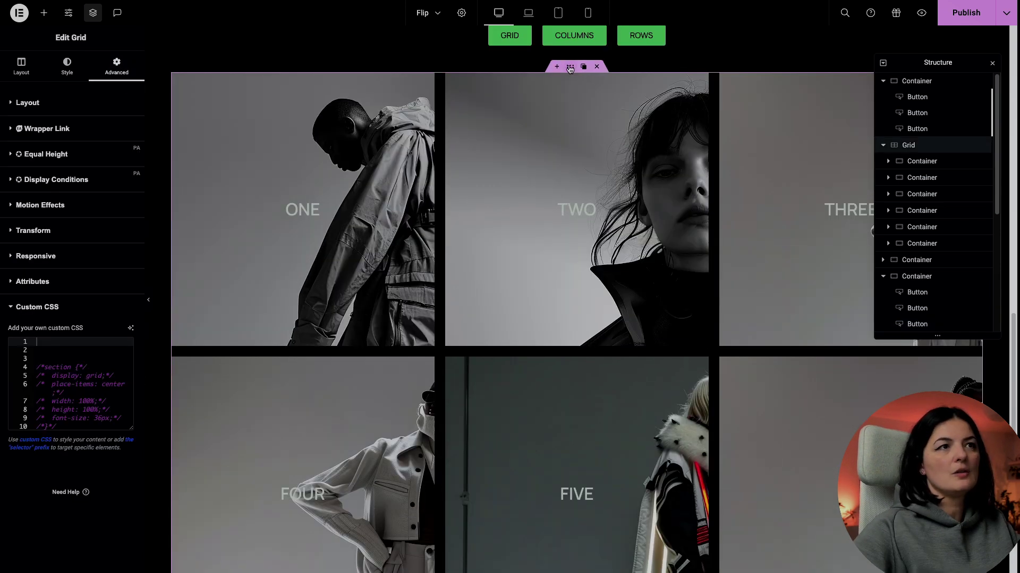
Expand the photo grid container's layout settings.
left_click(100, 388)
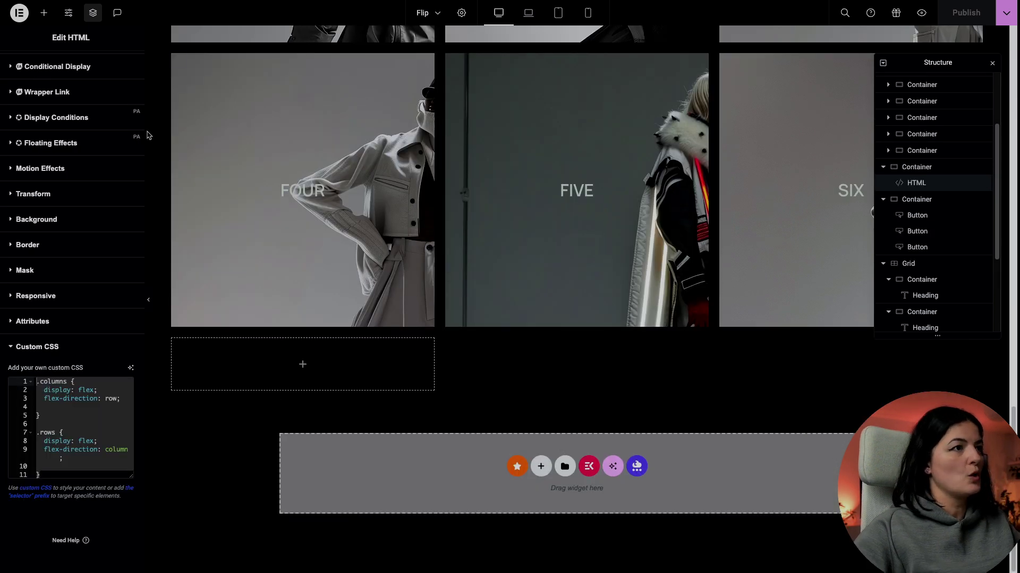
scroll(89, 140, "up", 3)
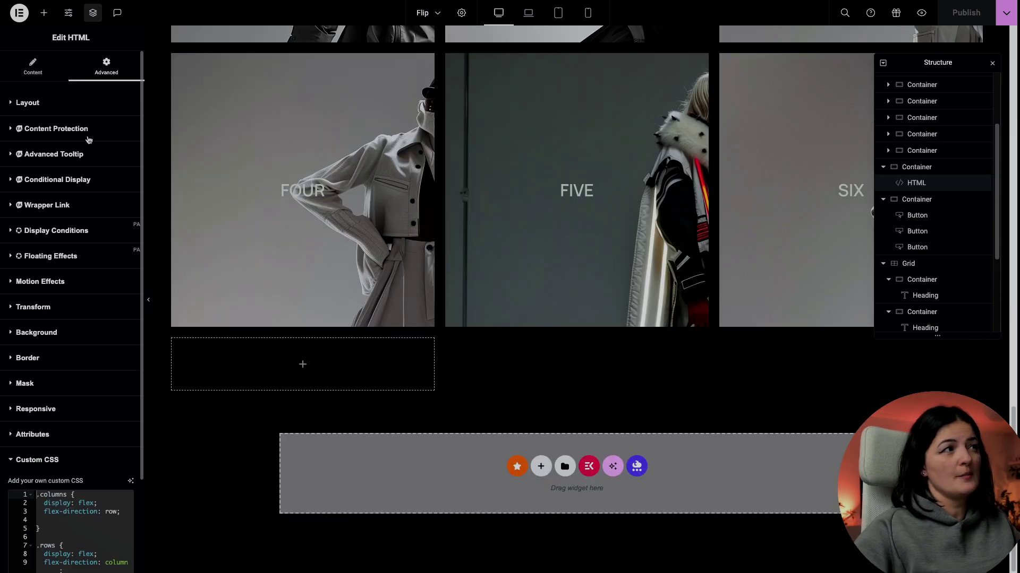
Add an HTML widget below the photo grid with the pasted, uncommented GSAP Flip script.
left_click(43, 13)
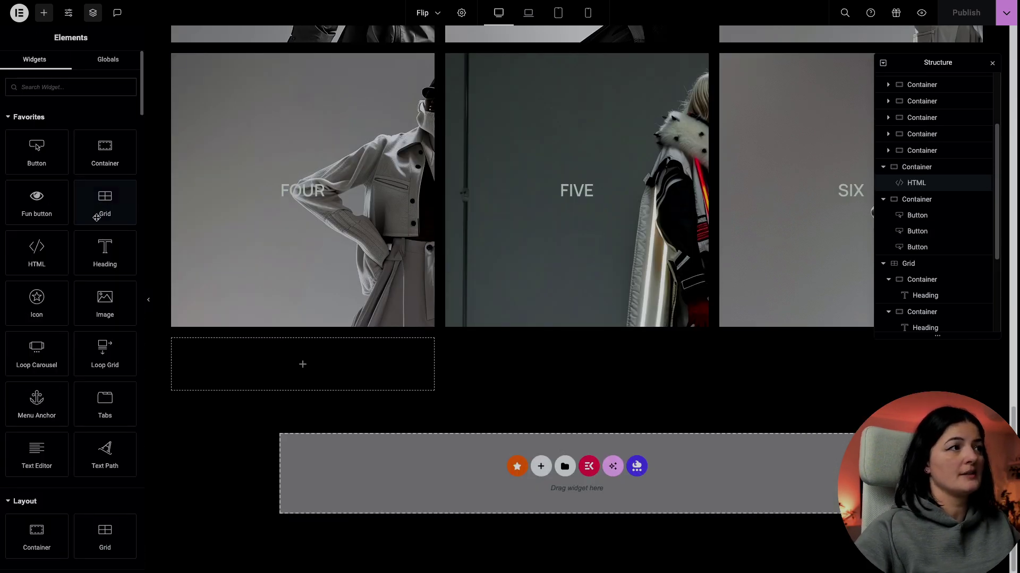
left_click_drag(80, 245, 439, 403)
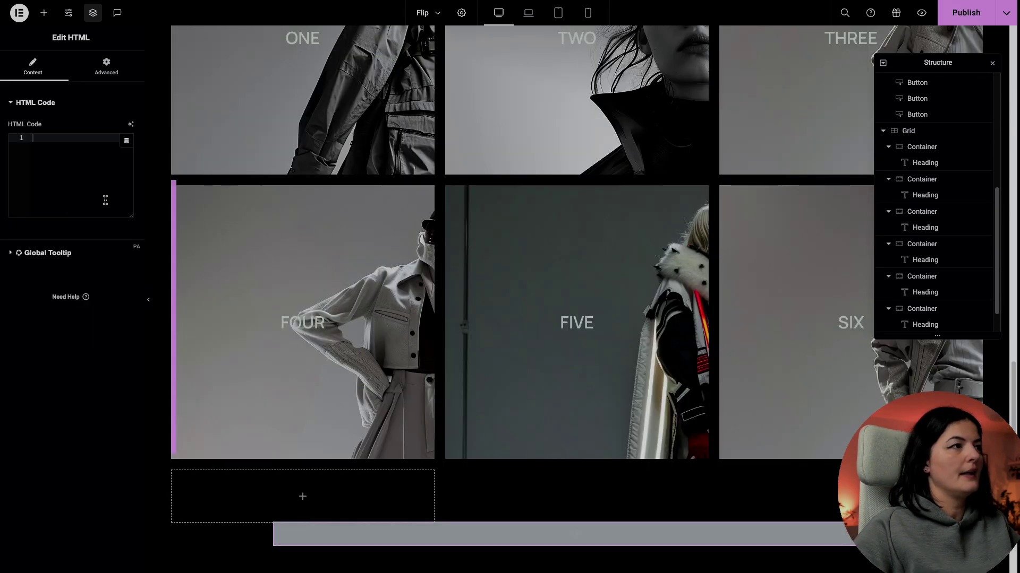
key("ctrl+v")
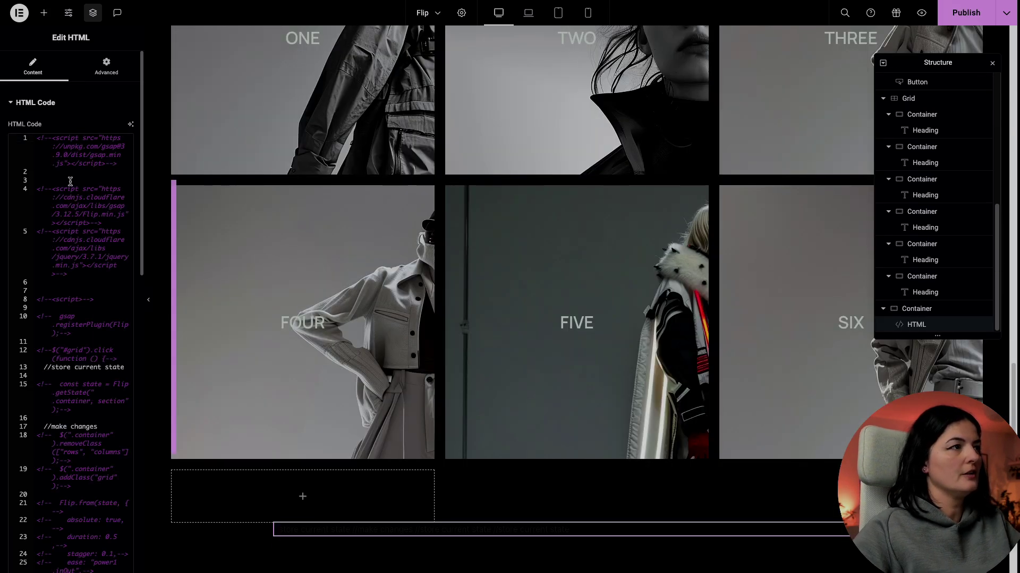
left_click(39, 139)
key("ctrl+a")
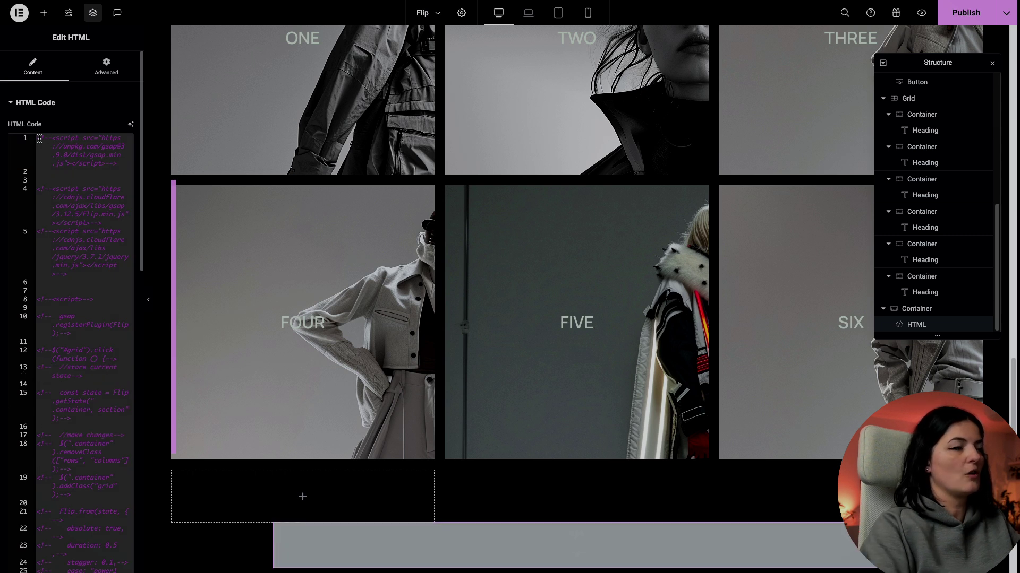
key("ctrl+slash")
Reopen the HTML widget's code and widen the settings panel so lines unwrap.
left_click(148, 142)
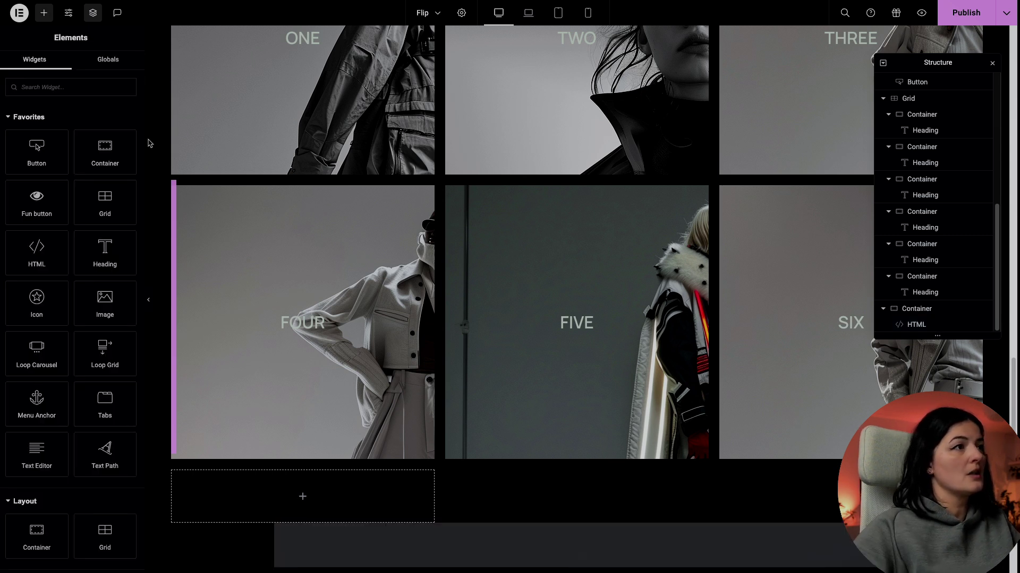
left_click(445, 525)
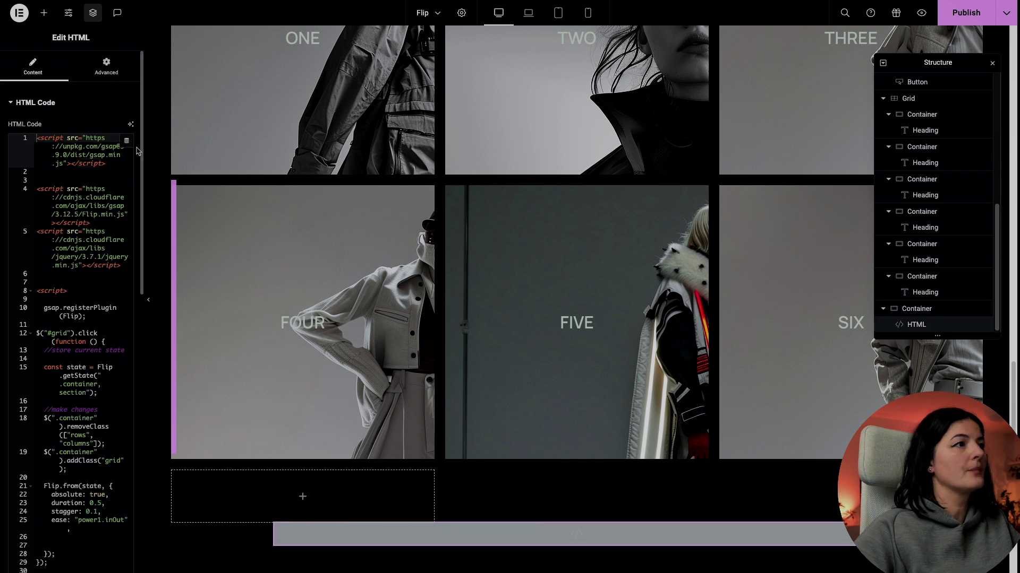
left_click_drag(143, 149, 308, 183)
scroll(159, 202, "down", 1)
left_click(37, 210)
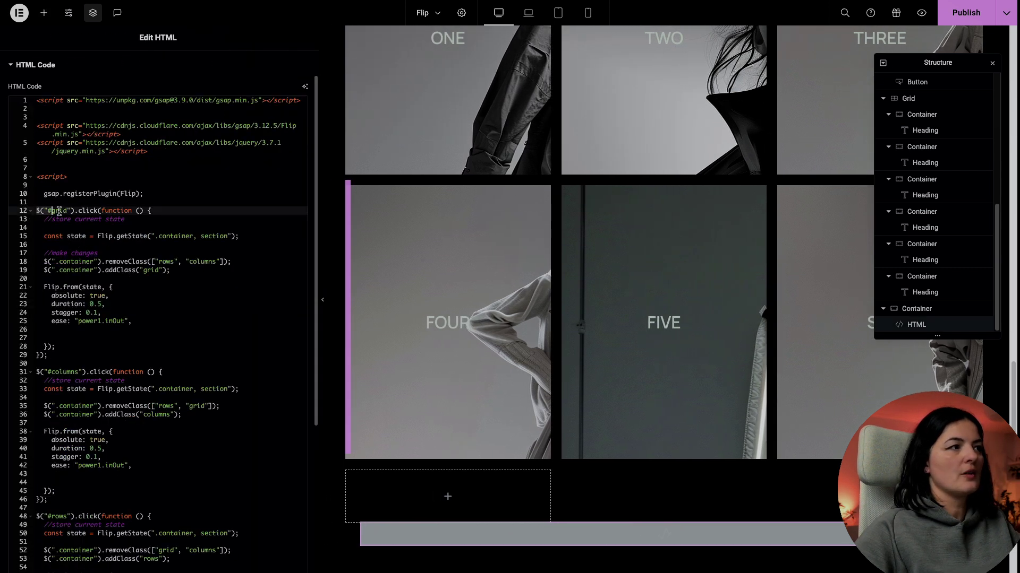
left_click_drag(38, 372, 83, 374)
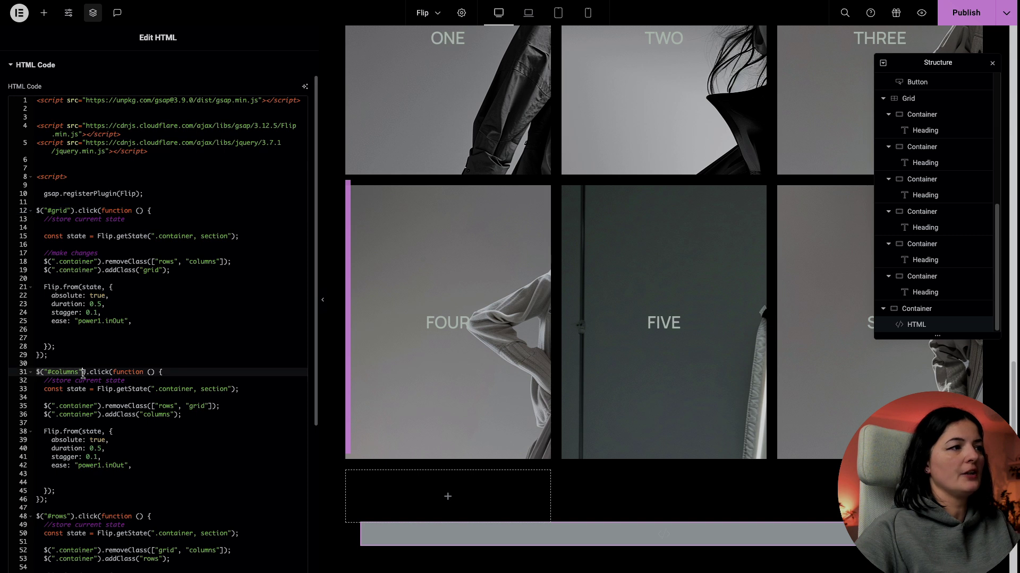
scroll(90, 402, "down", 2)
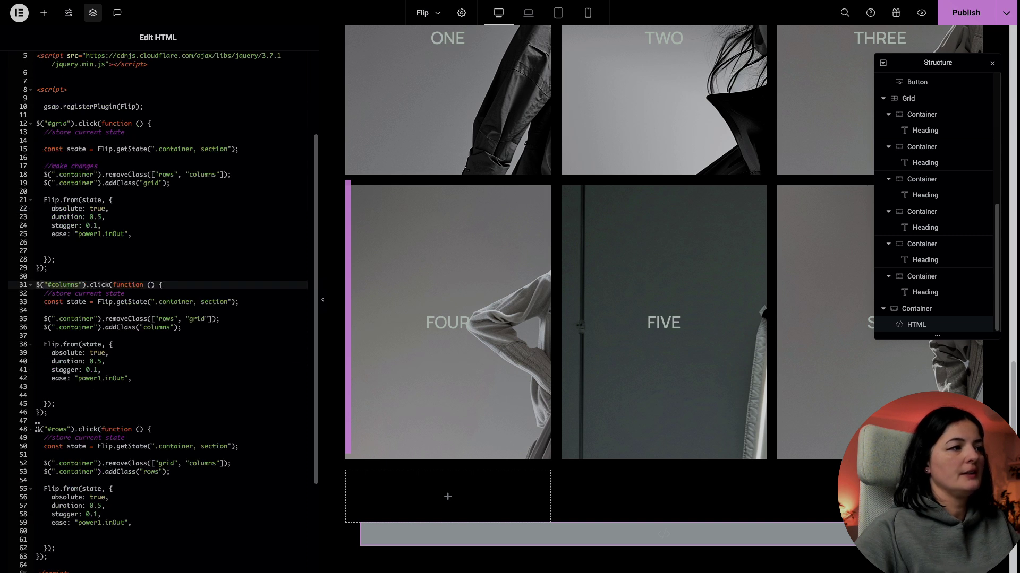
left_click_drag(37, 428, 129, 428)
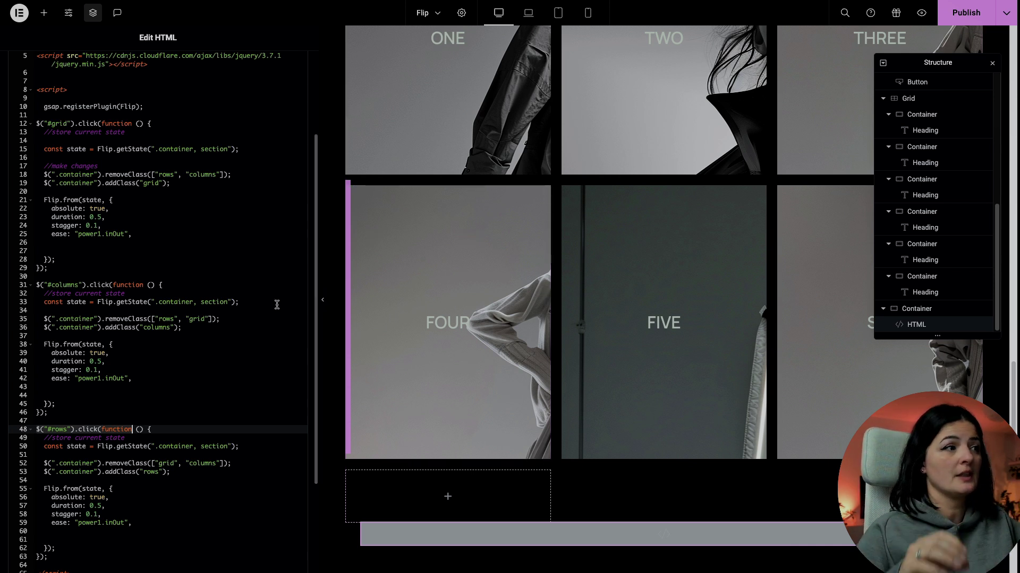
left_click(67, 428)
left_click(75, 285)
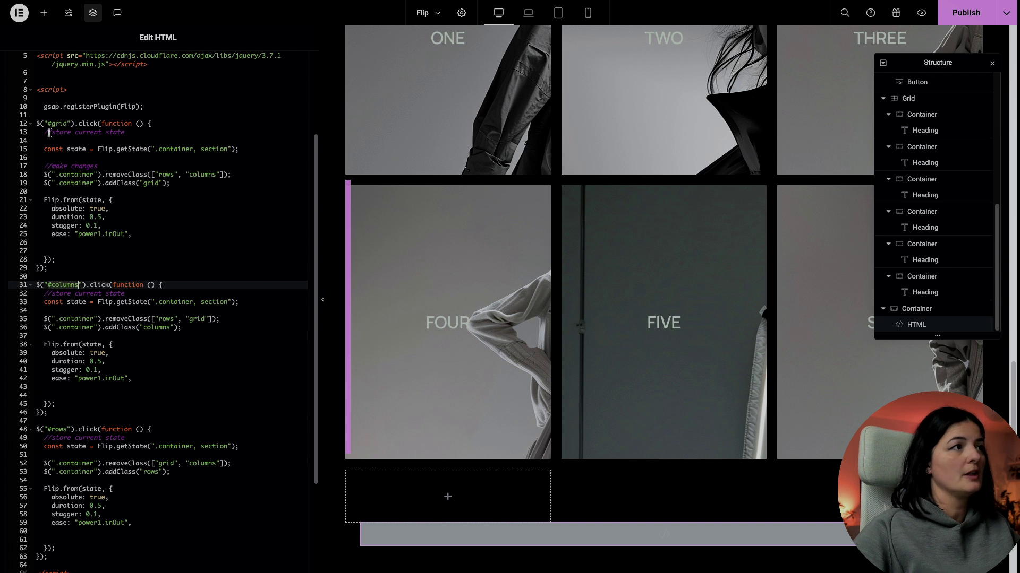
left_click(57, 303)
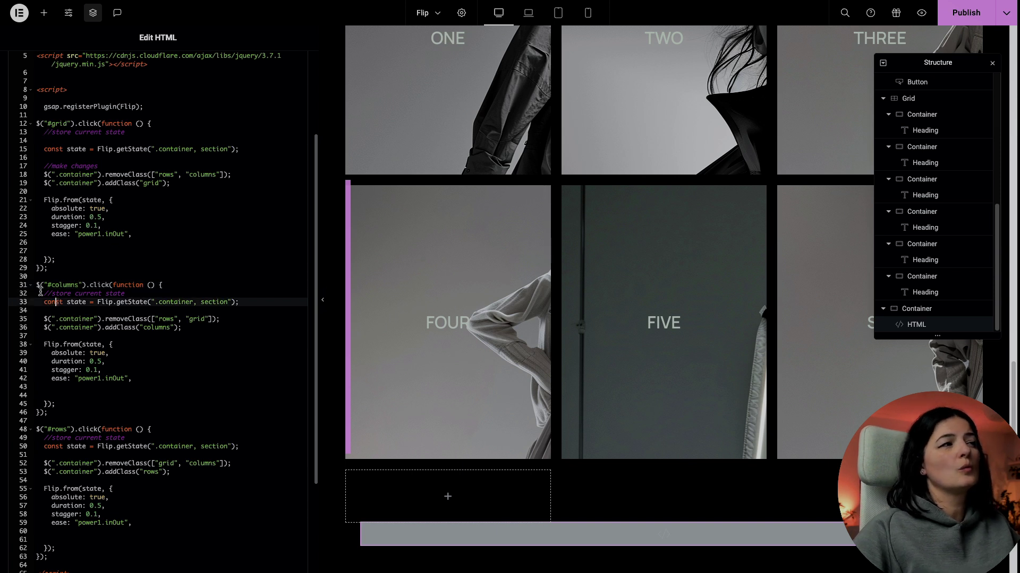
left_click_drag(37, 285, 73, 413)
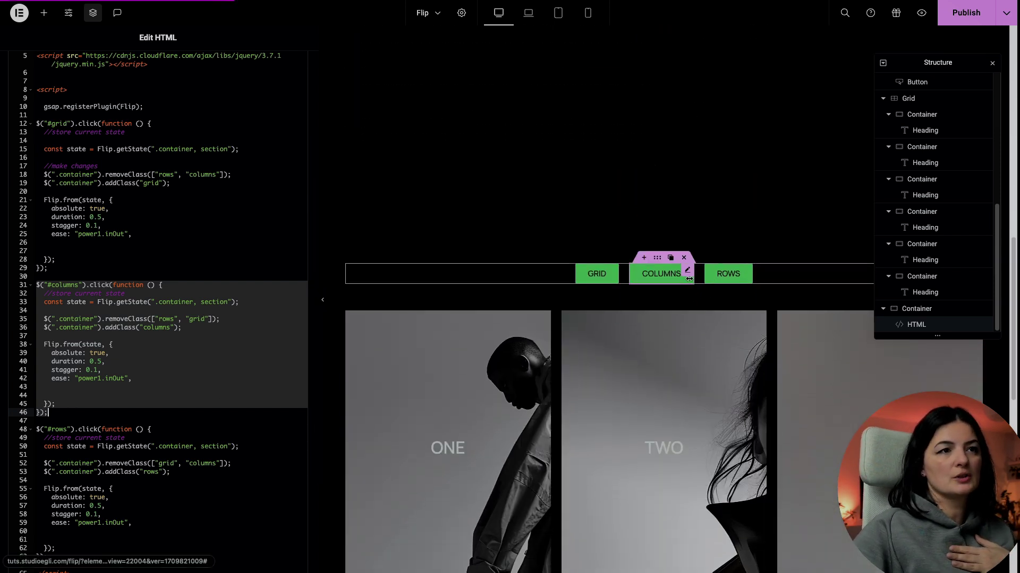
mouse_move(745, 274)
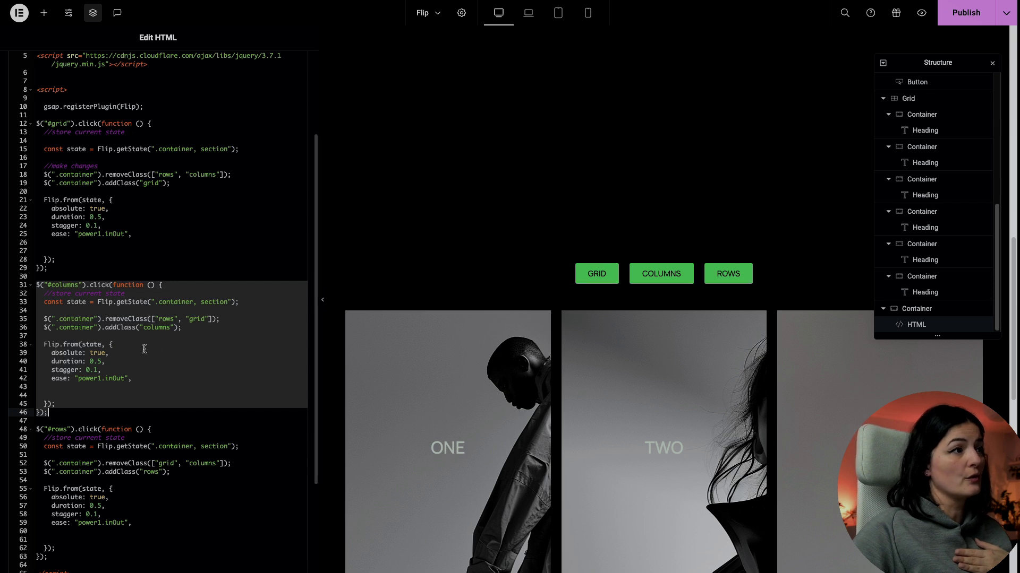
left_click(143, 394)
left_click_drag(37, 285, 76, 416)
key("ctrl+slash")
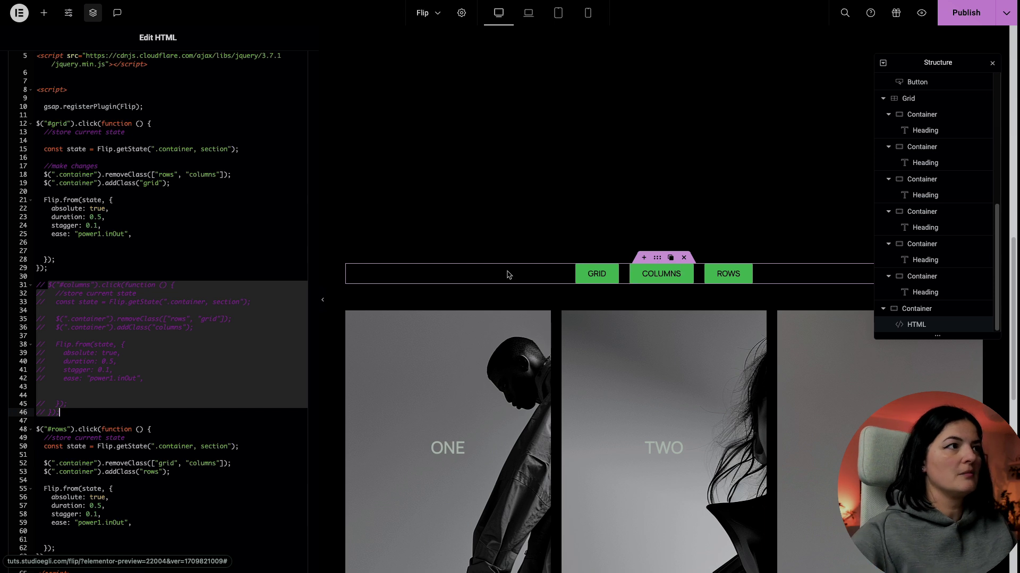
left_click(213, 372)
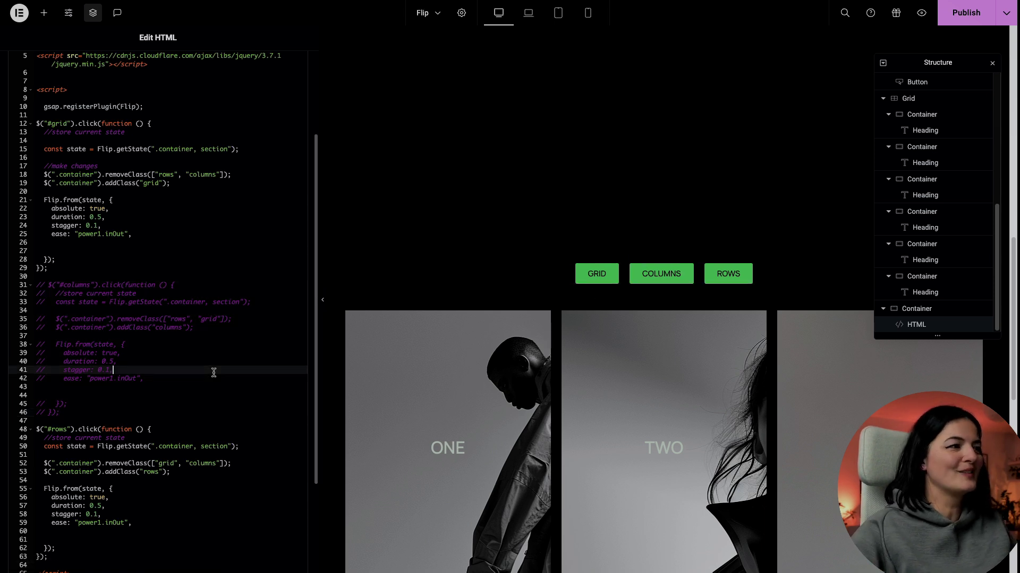
key("ctrl+z")
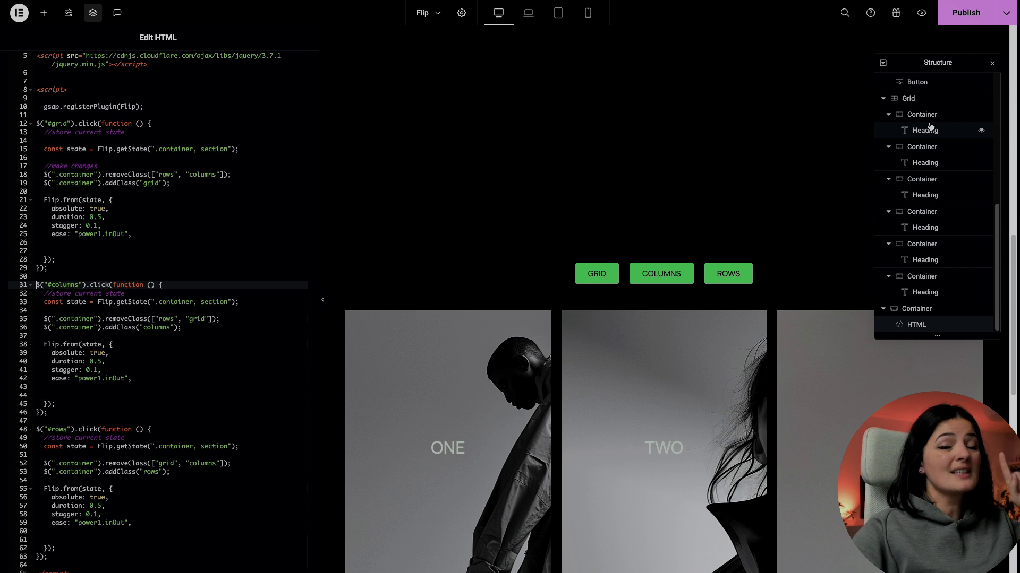
Point out the script's absolute option and grid/columns/rows class swaps, then reselect the HTML widget.
left_click(178, 352)
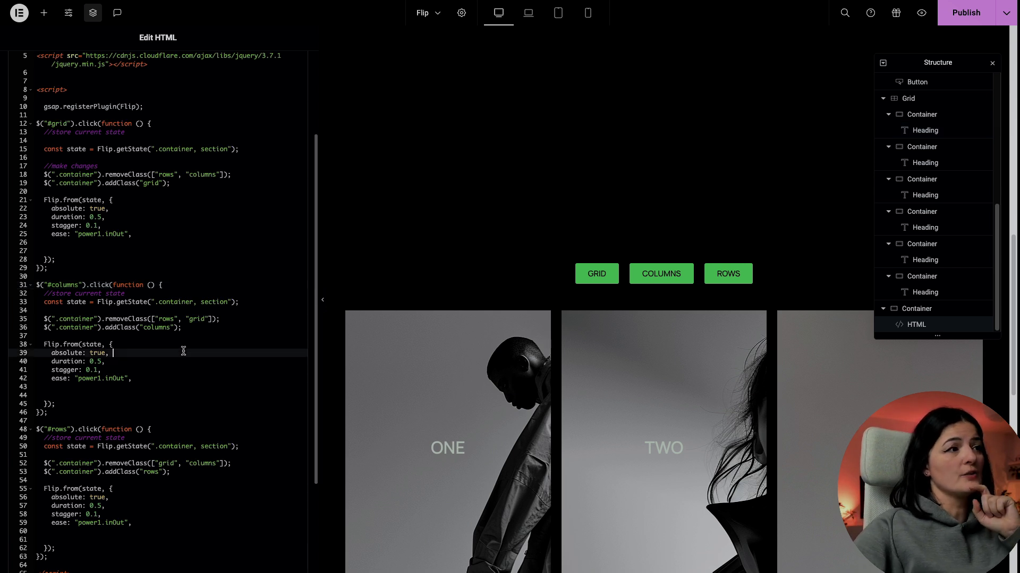
left_click(160, 319)
left_click(197, 318)
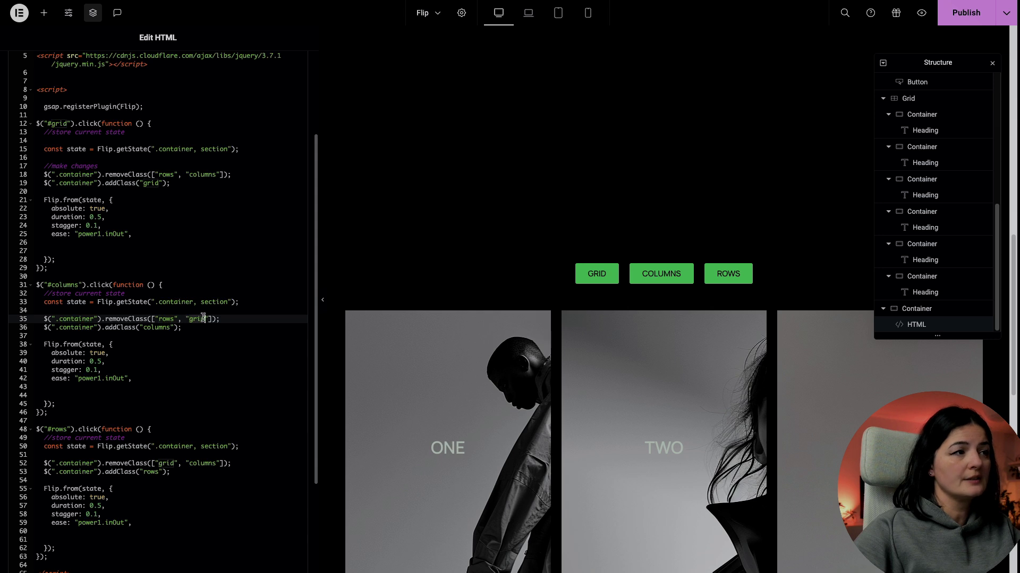
left_click(171, 328)
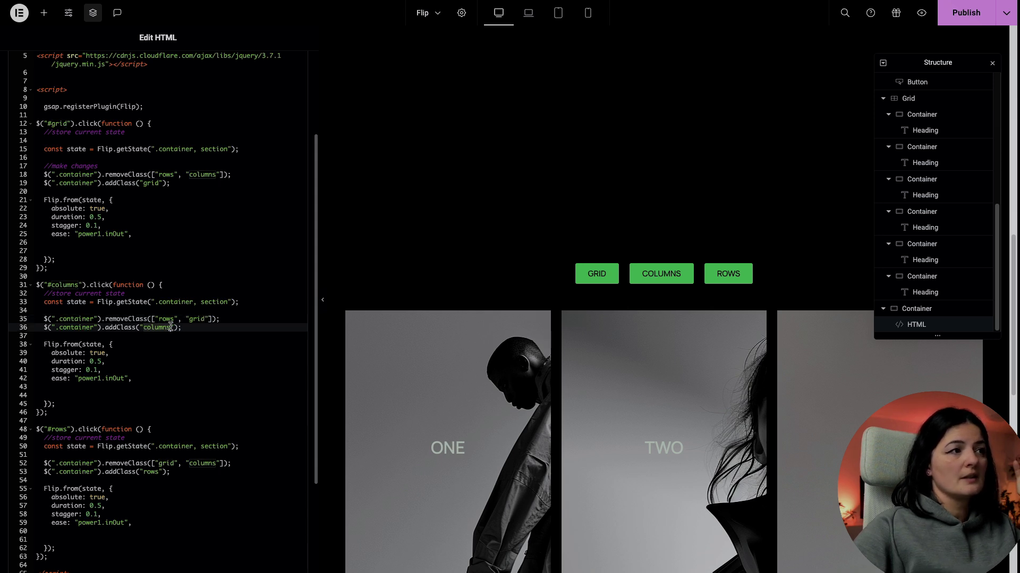
left_click(177, 352)
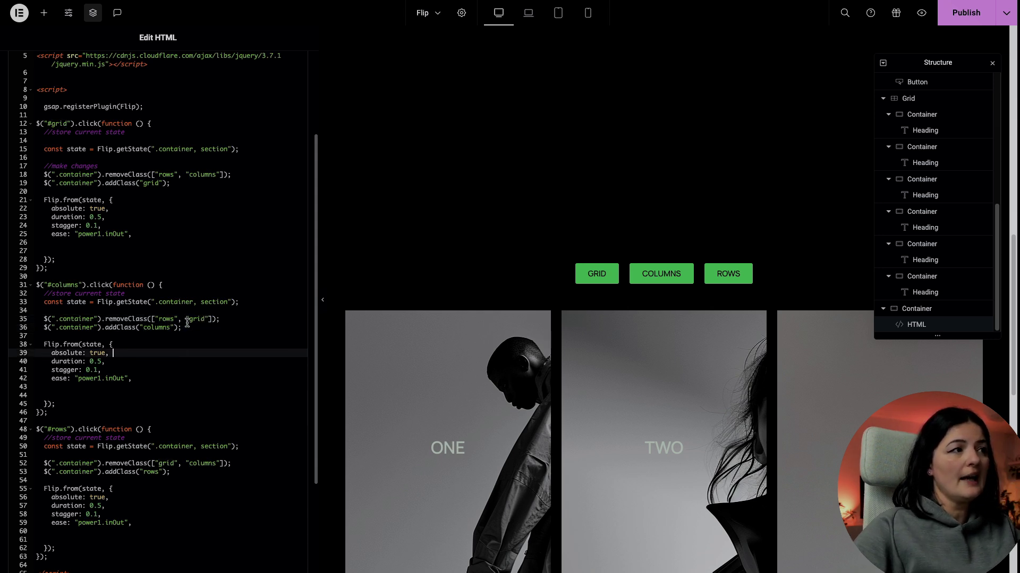
left_click(201, 319)
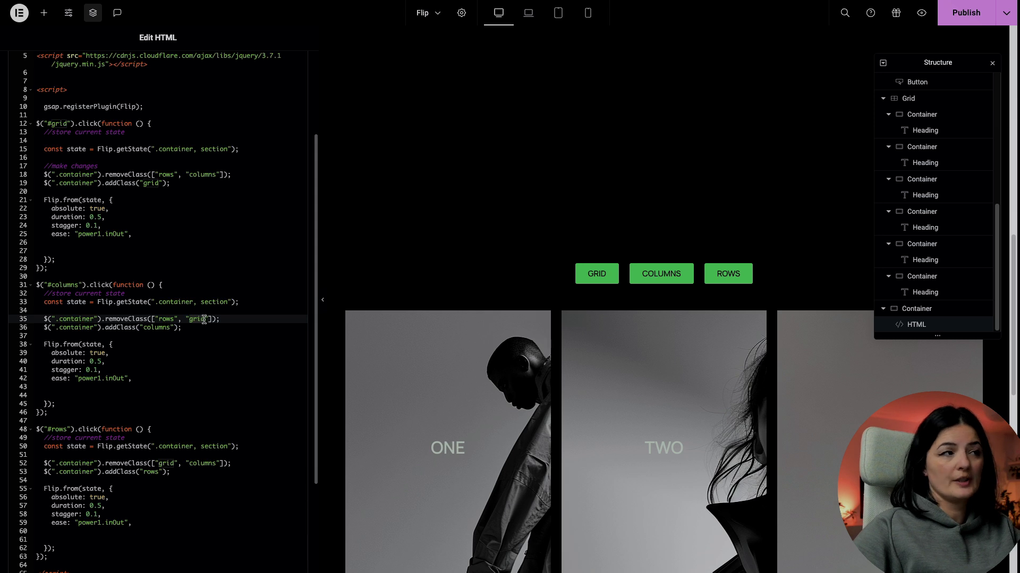
left_click(170, 319)
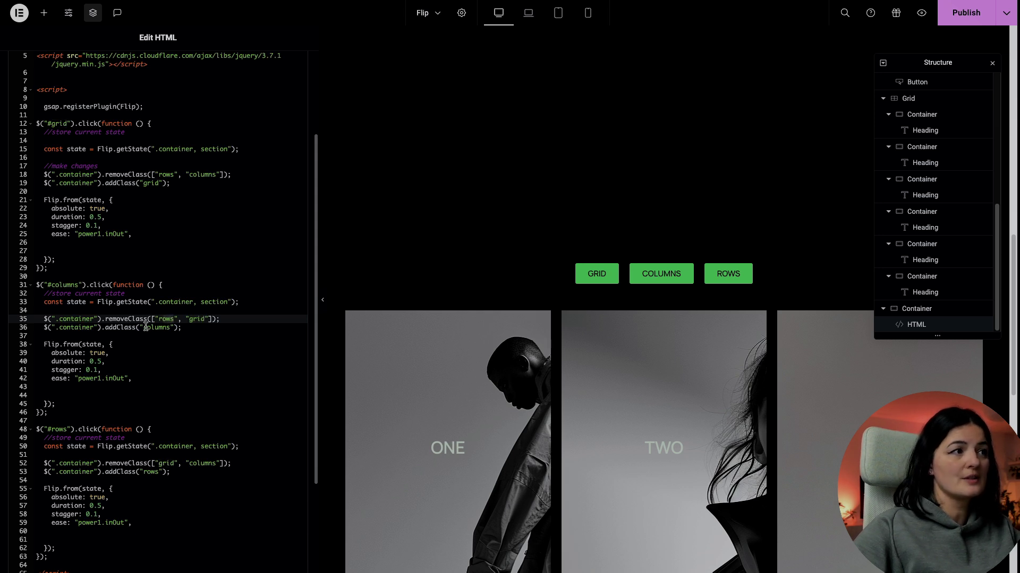
left_click(147, 327)
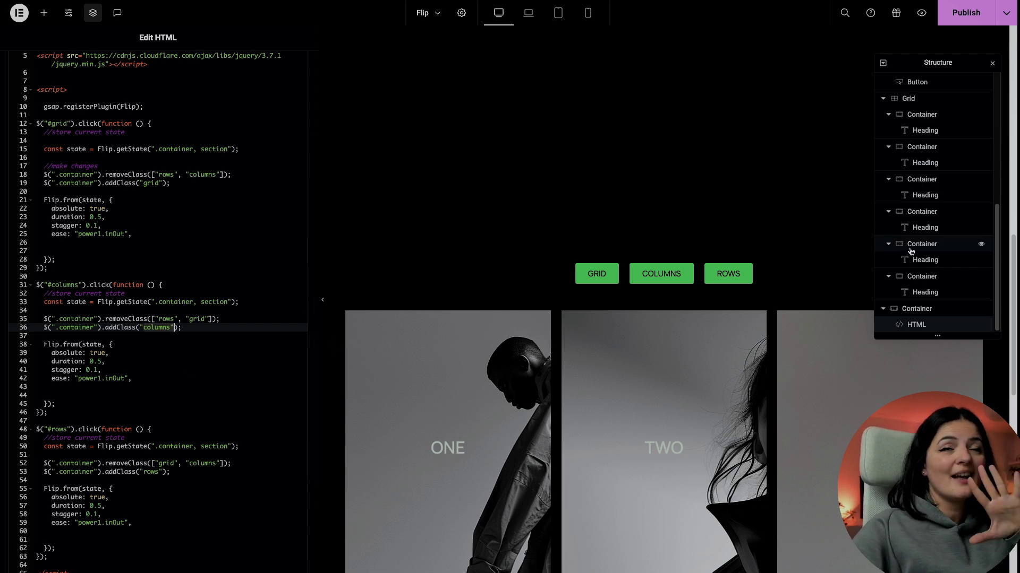
left_click(916, 324)
Paste the .columns and .rows rules into the HTML widget's Advanced Custom CSS.
left_click(245, 74)
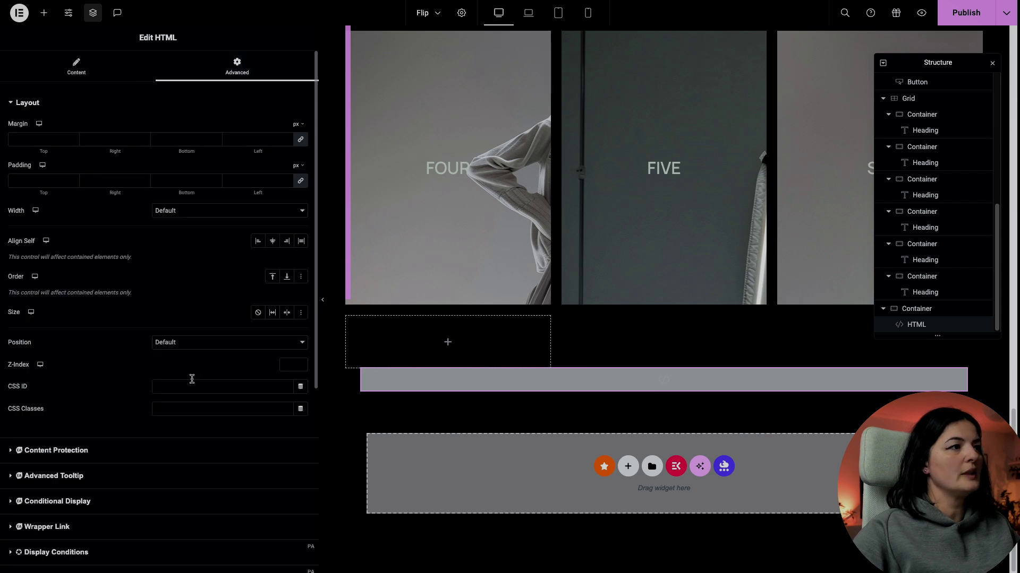
scroll(191, 380, "down", 5)
left_click(37, 496)
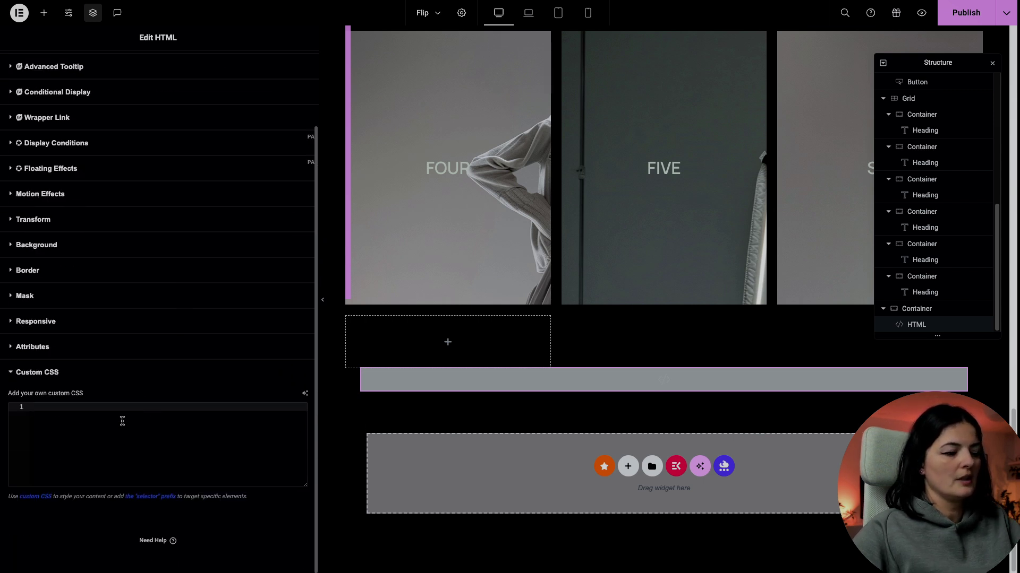
type(".columns {   display: flex;   flex-direction: row;  }  .rows {   display: flex;   flex-direction: column;  }")
left_click(154, 440)
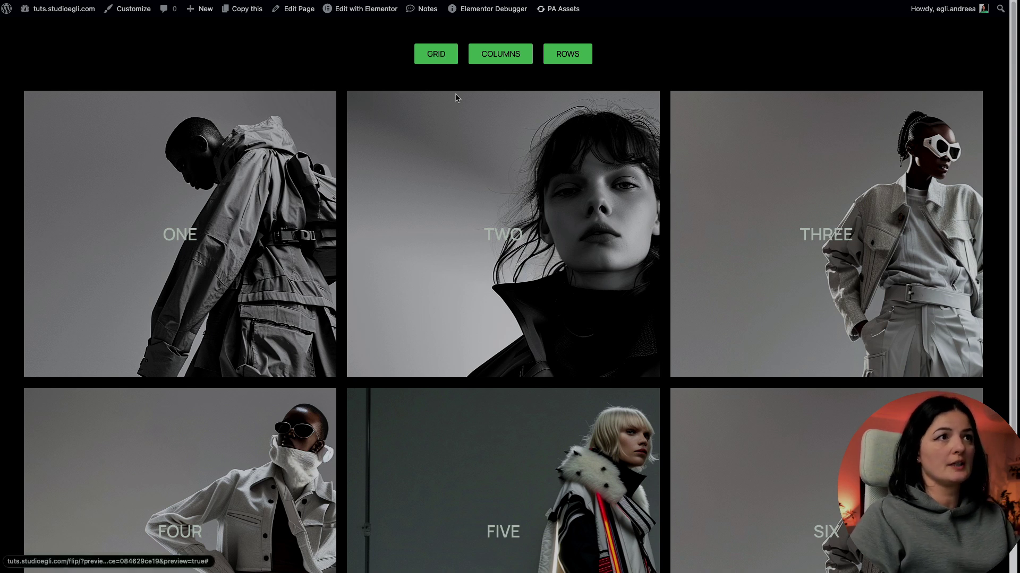
Test the preview layouts in order: COLUMNS, ROWS, GRID, then COLUMNS again.
left_click(497, 62)
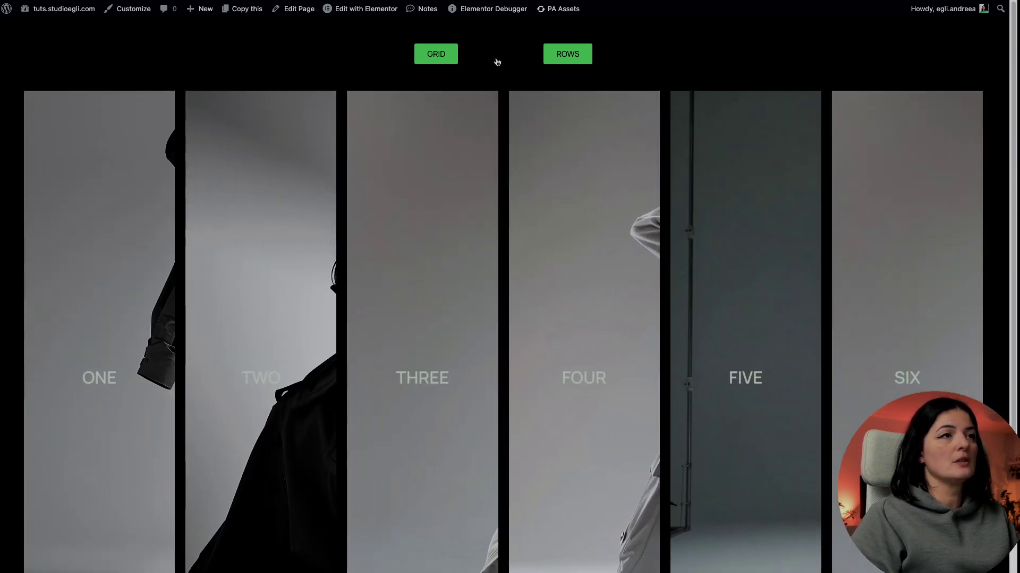
left_click(567, 62)
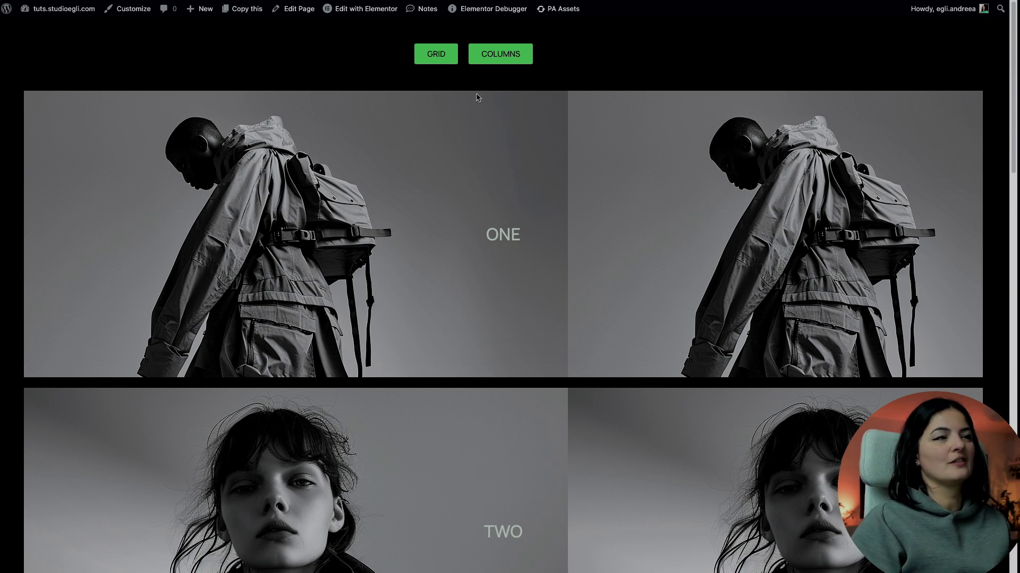
scroll(534, 277, "down", 5)
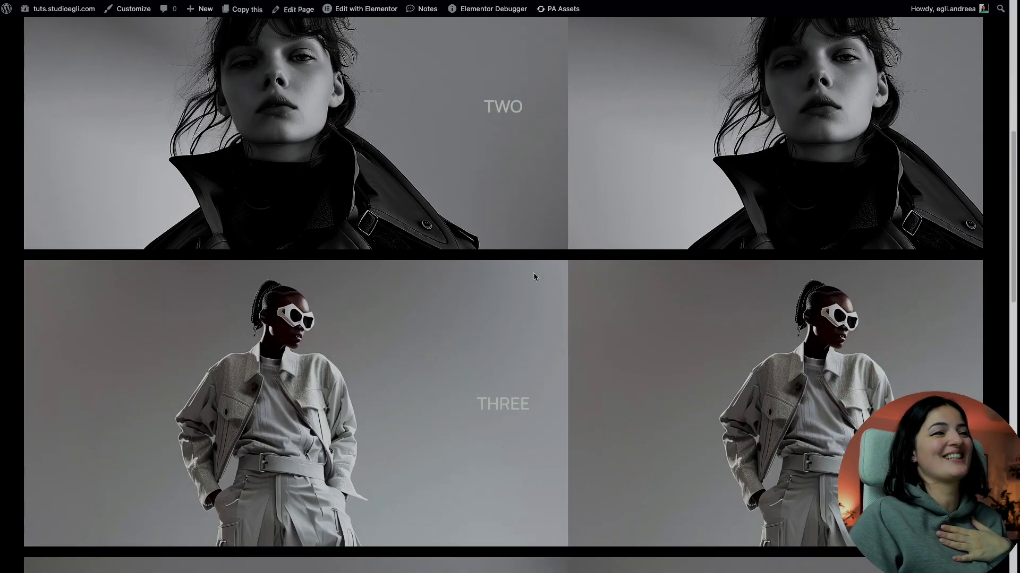
scroll(534, 277, "up", 6)
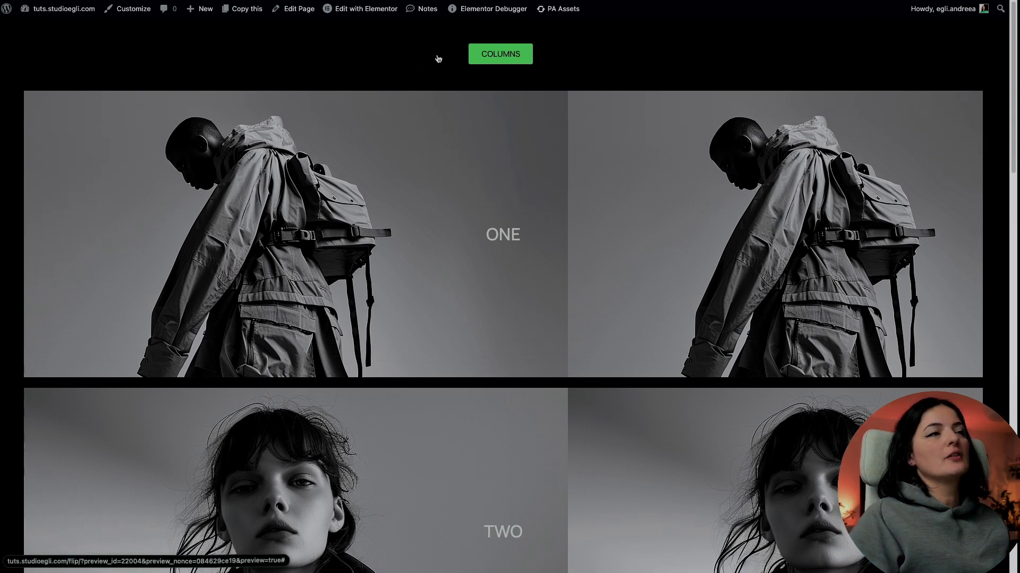
left_click(438, 59)
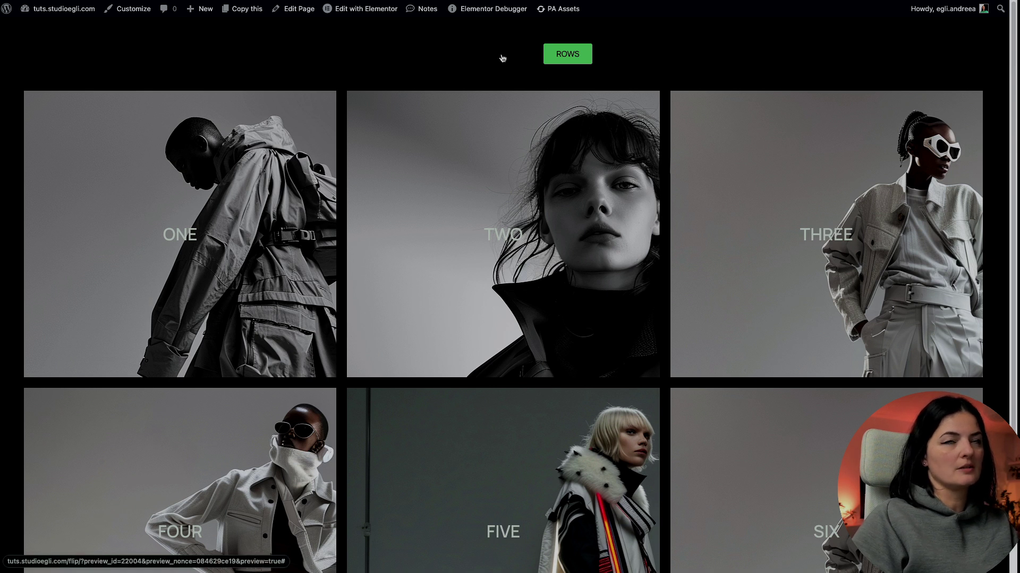
left_click(502, 58)
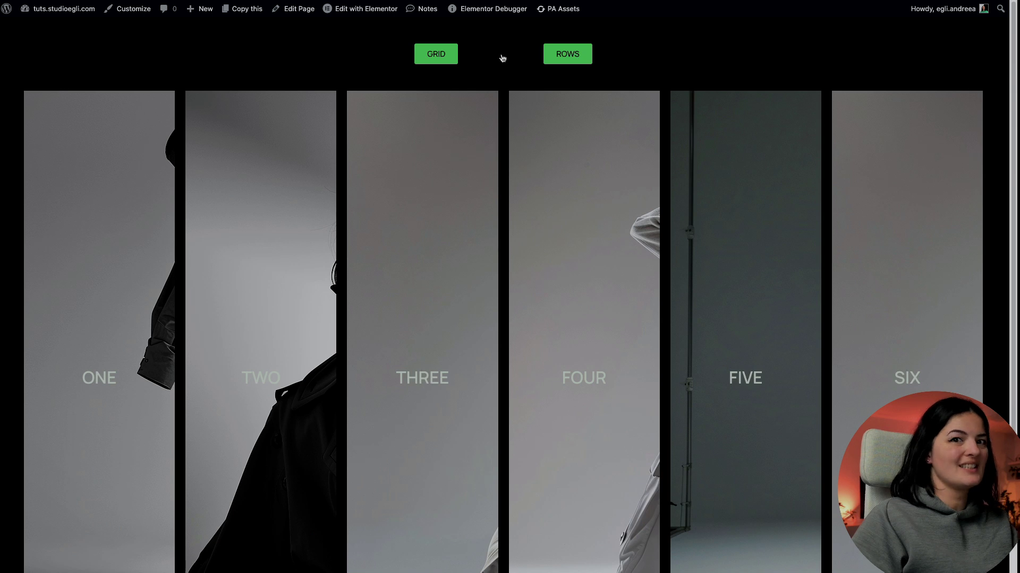
Back in the editor, set the Grid container's overflow to Hidden.
mouse_move(2, 297)
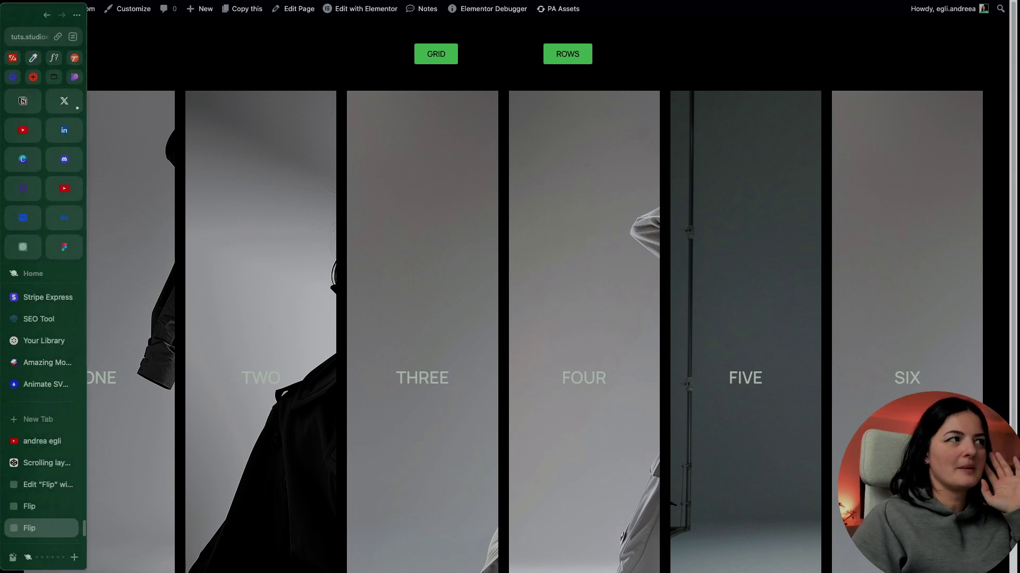
left_click(46, 485)
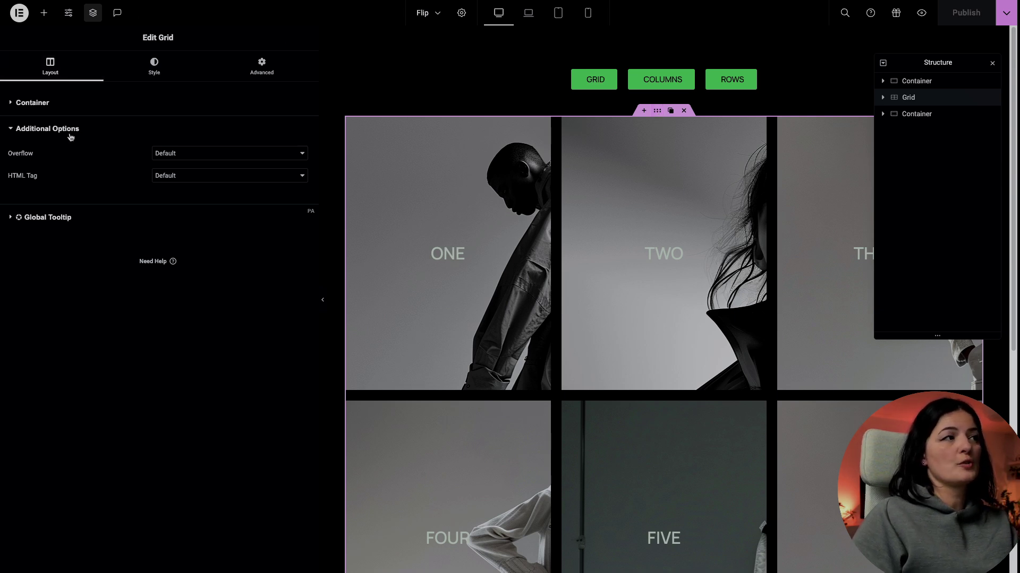
left_click(177, 157)
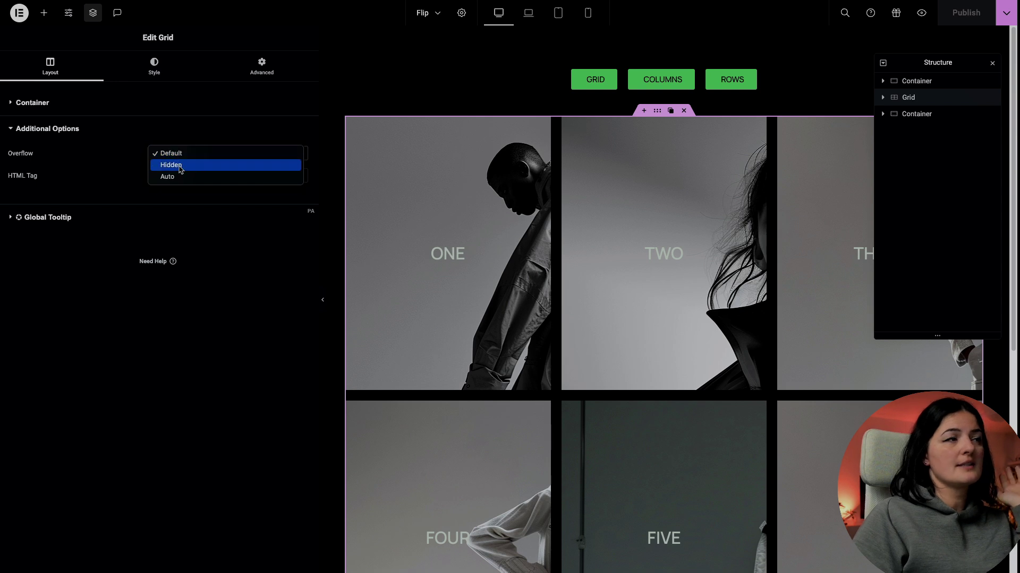
left_click(178, 166)
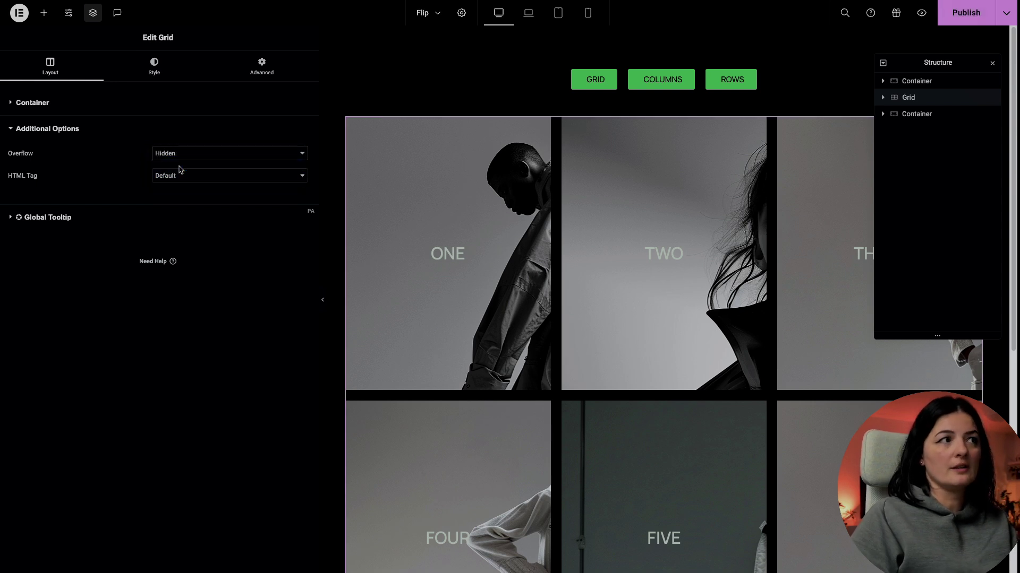
Publish the page and open its live preview.
left_click(958, 16)
left_click(922, 12)
mouse_move(925, 17)
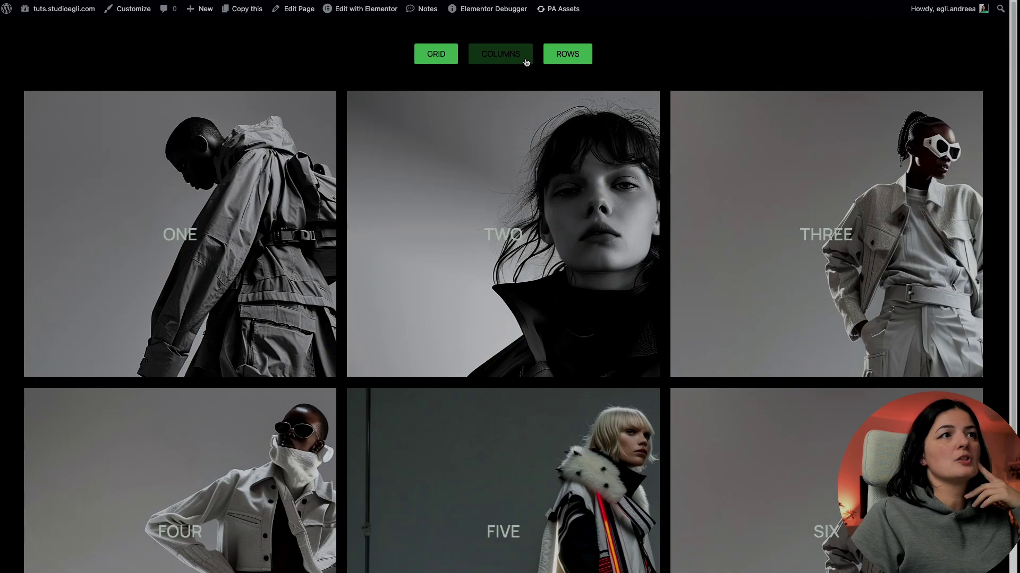